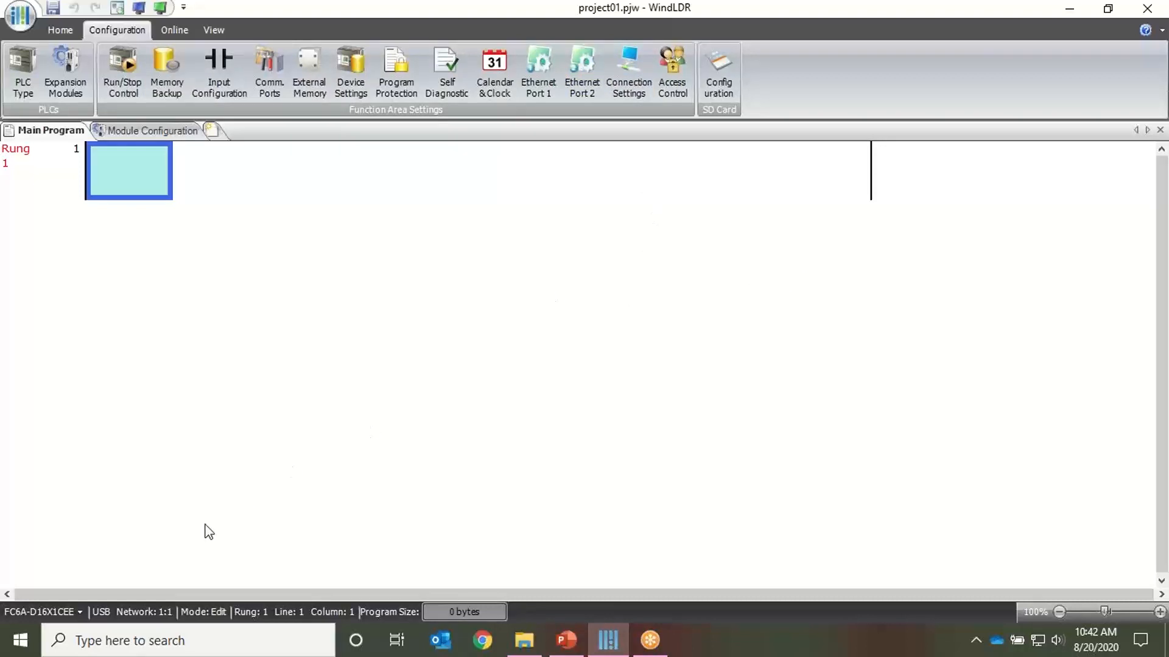
click(68, 612)
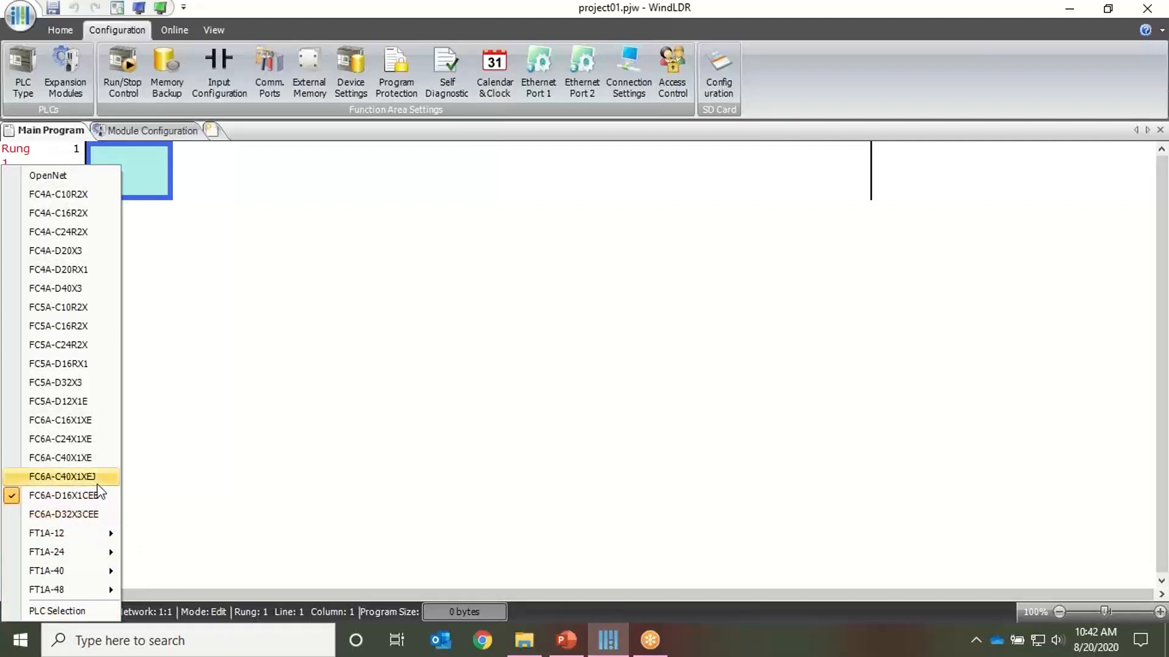
click(337, 485)
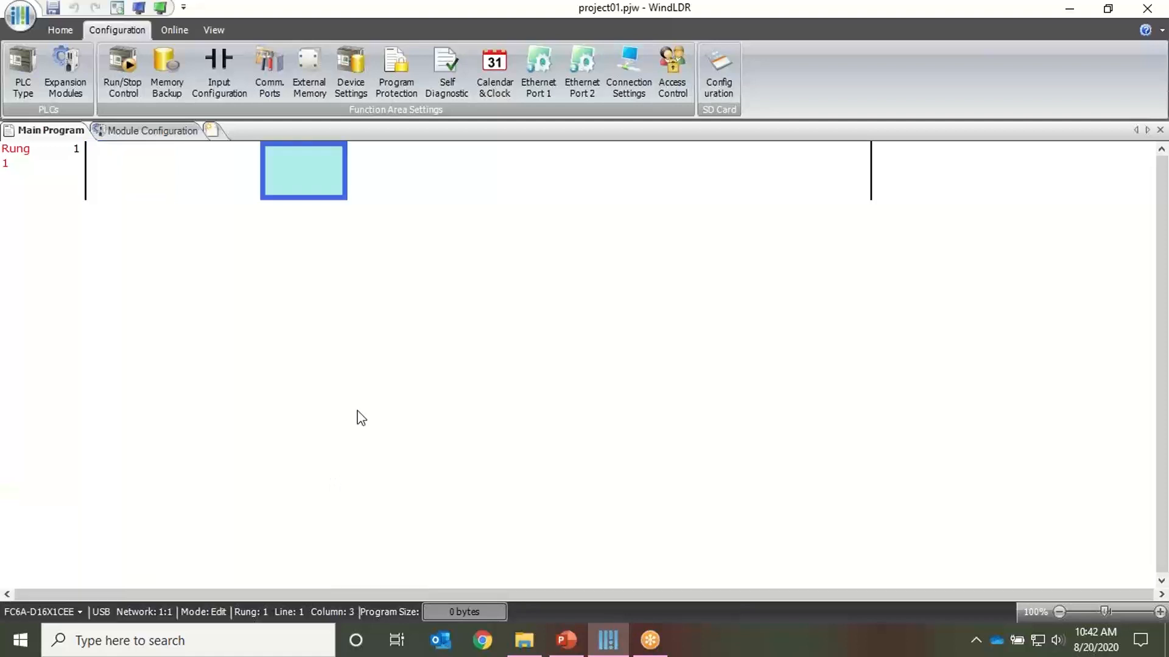
- Enable EtherNet/IP on Ethernet Port 2 and set its communication bit to turn on automatically
click(596, 90)
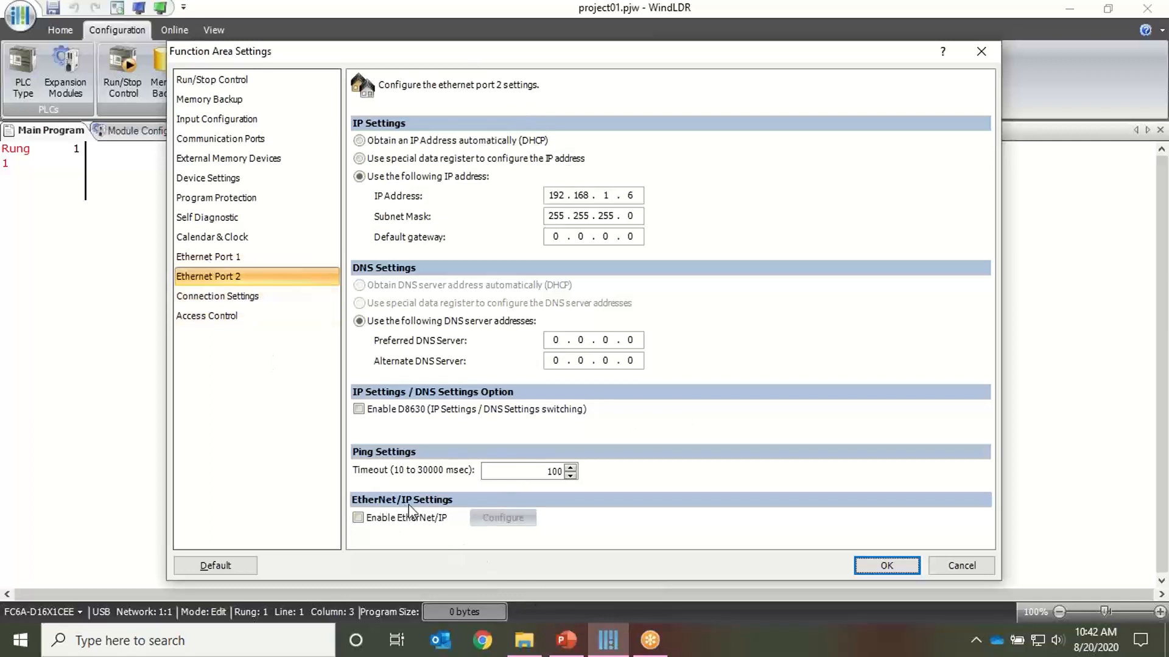
click(358, 519)
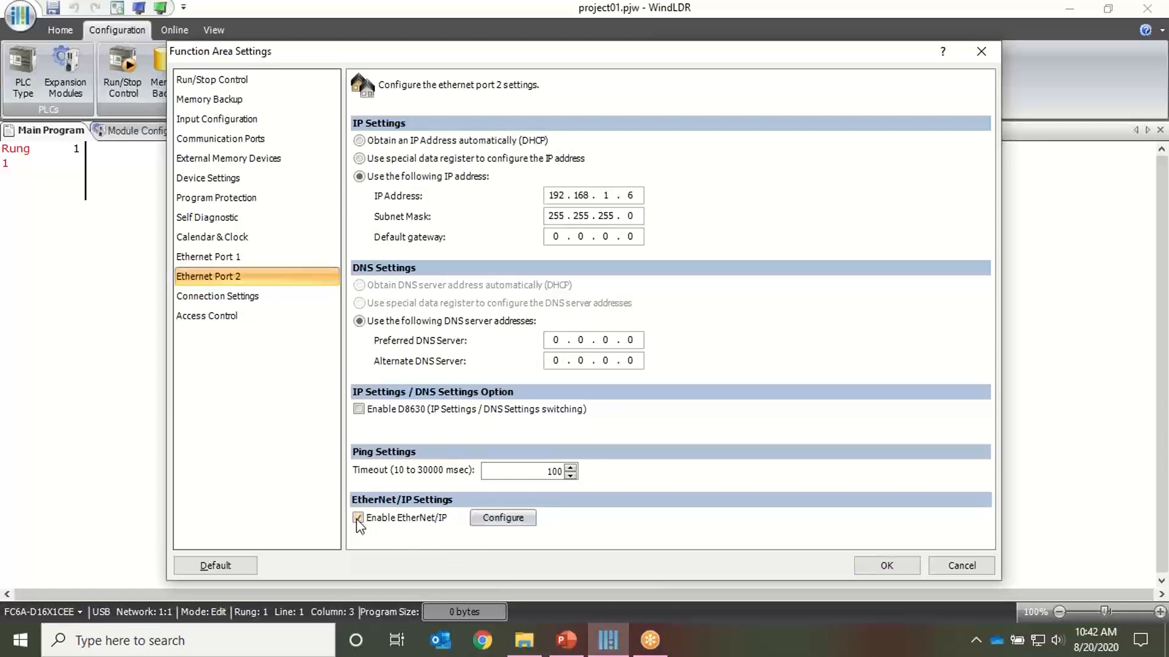
click(517, 519)
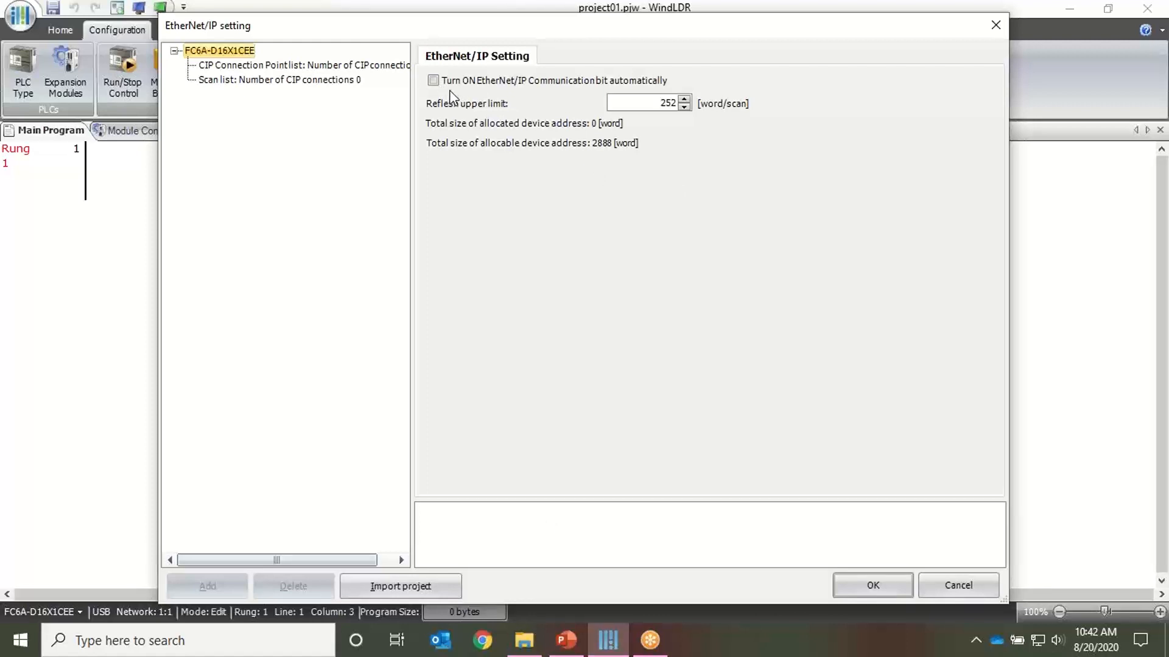
click(436, 82)
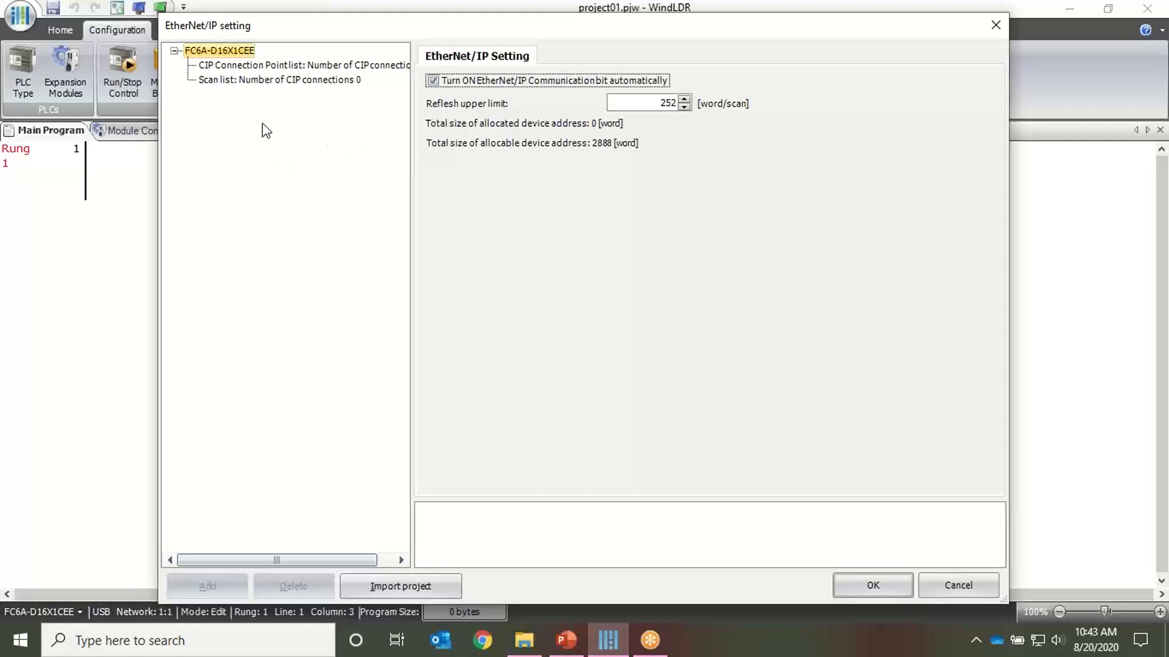
- Add a new target to the EtherNet/IP scan list
click(272, 81)
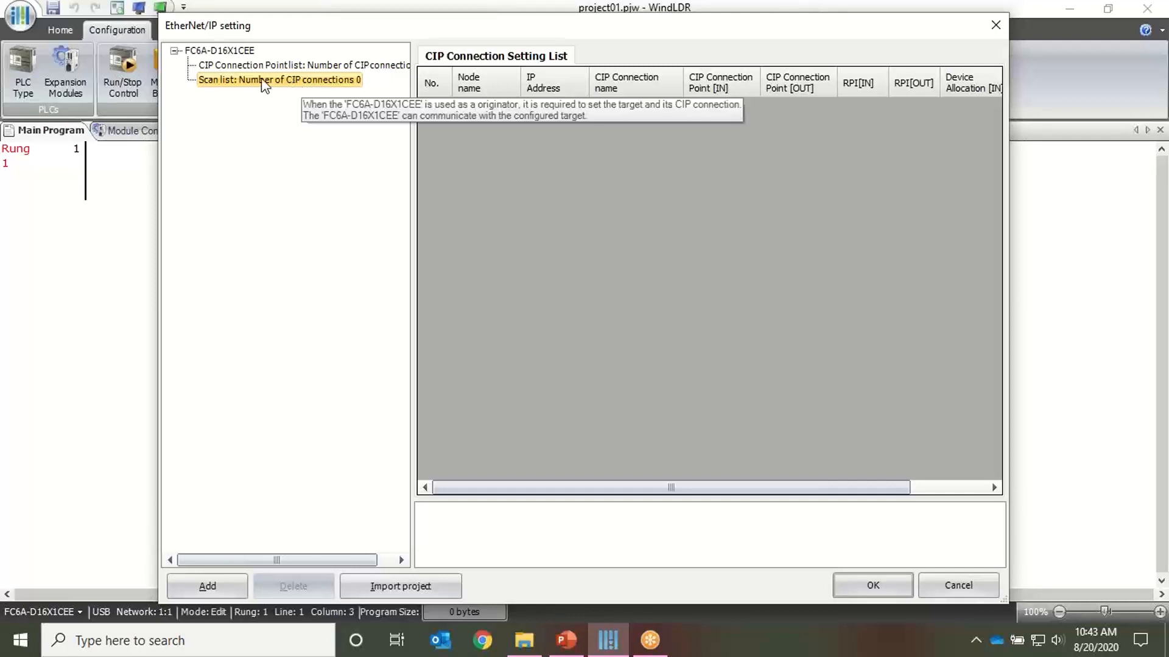
right_click(327, 87)
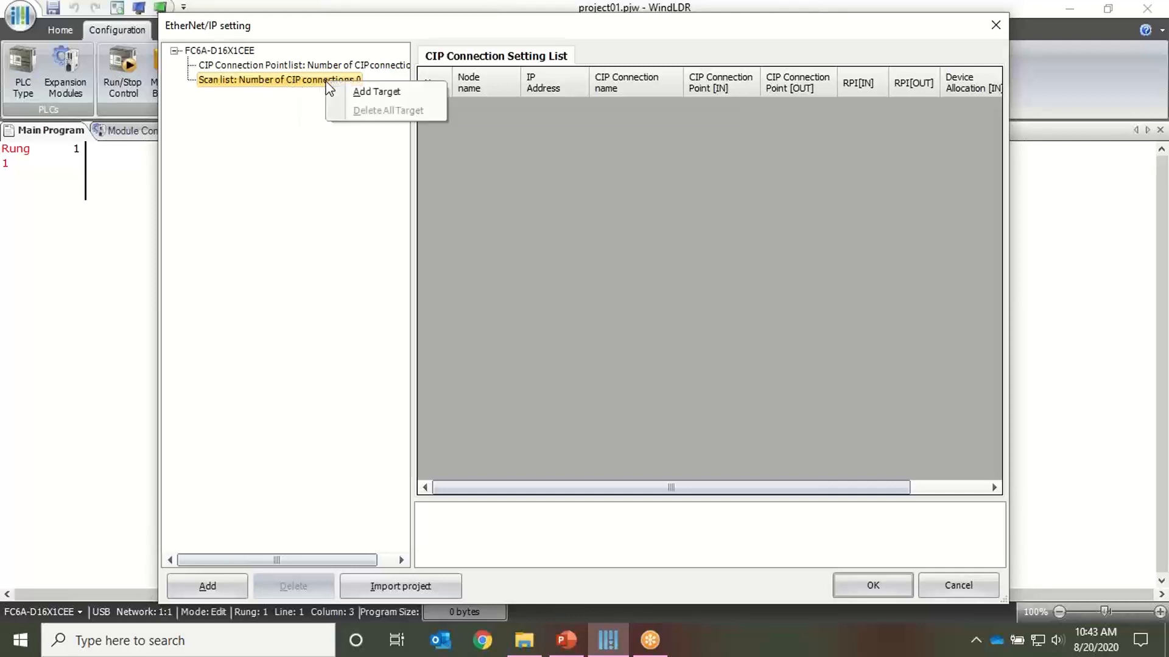
click(405, 92)
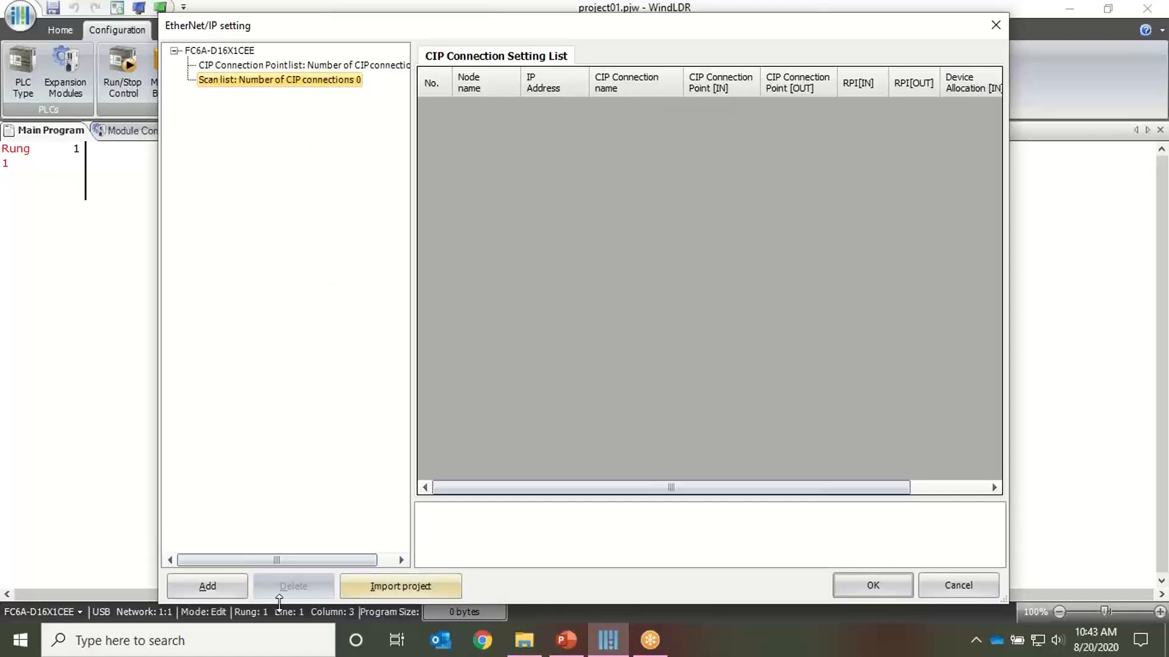
click(219, 588)
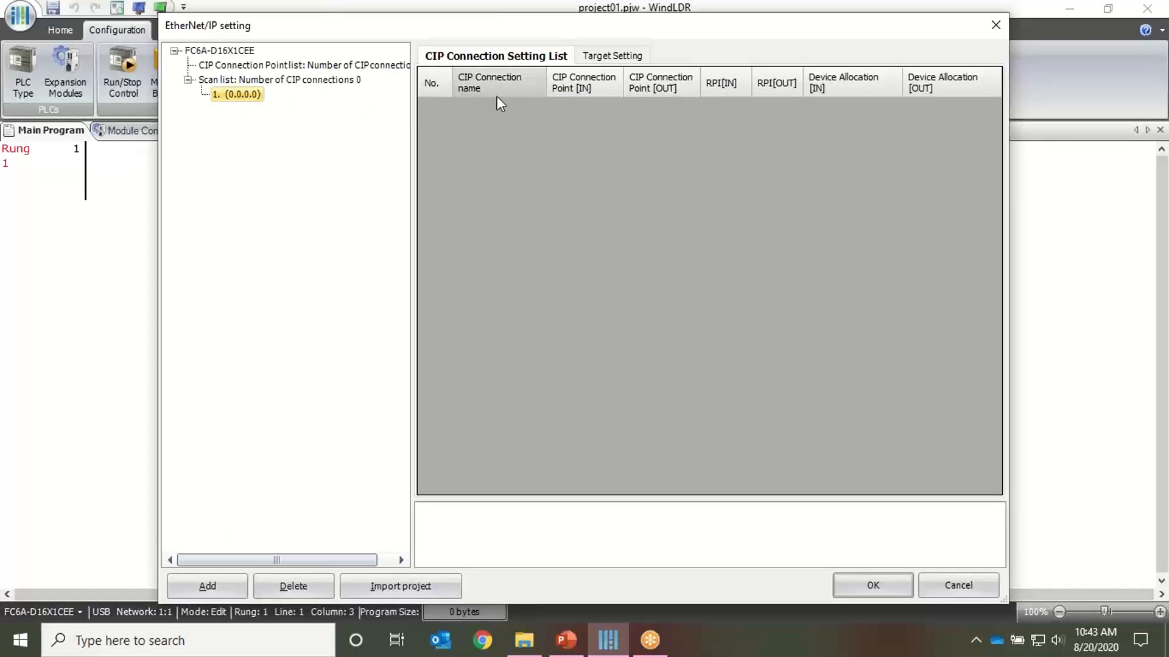
- Name the new target node Oriental_Motor and set its IP address to 192.168.1.6
click(620, 59)
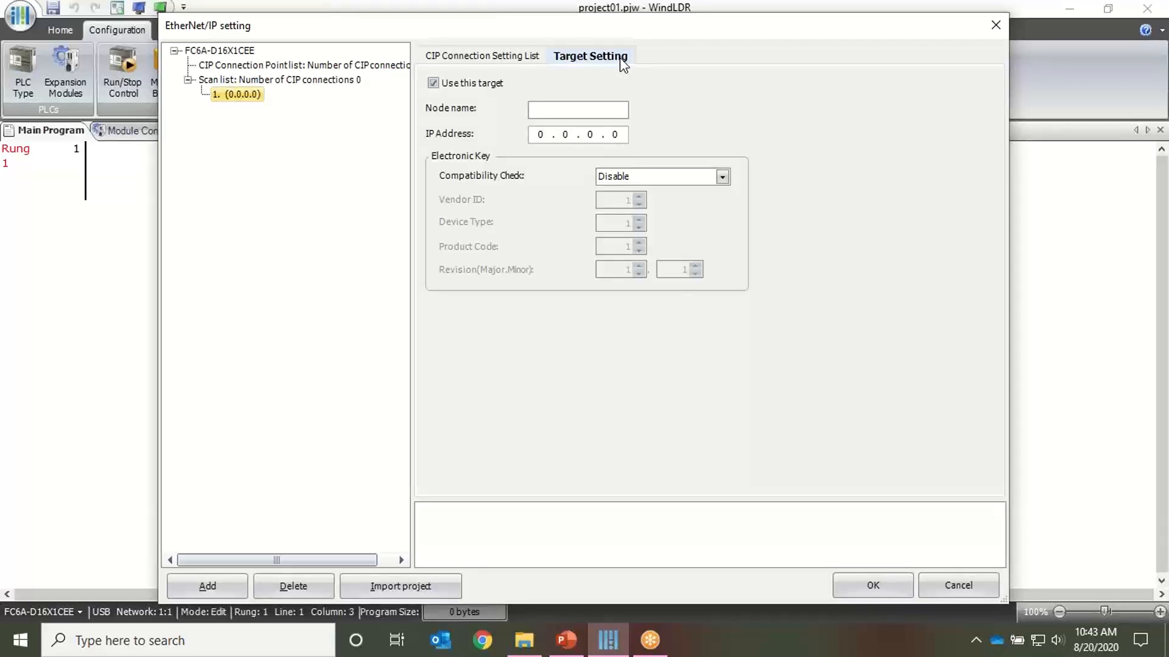
click(559, 110)
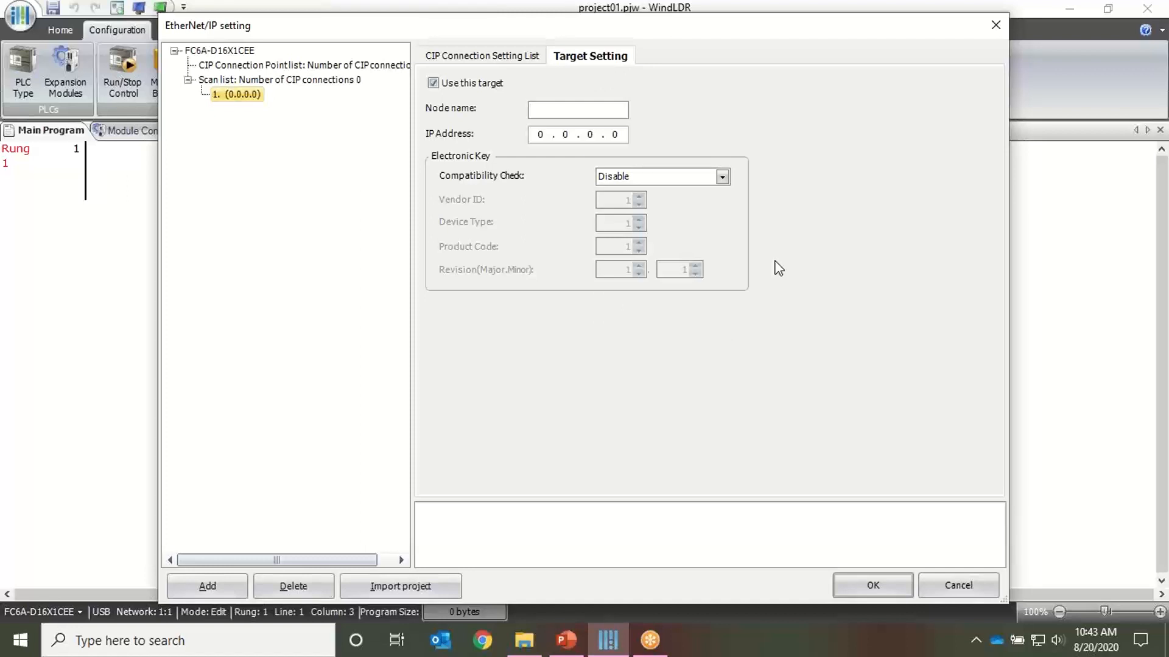
text(Oriental_)
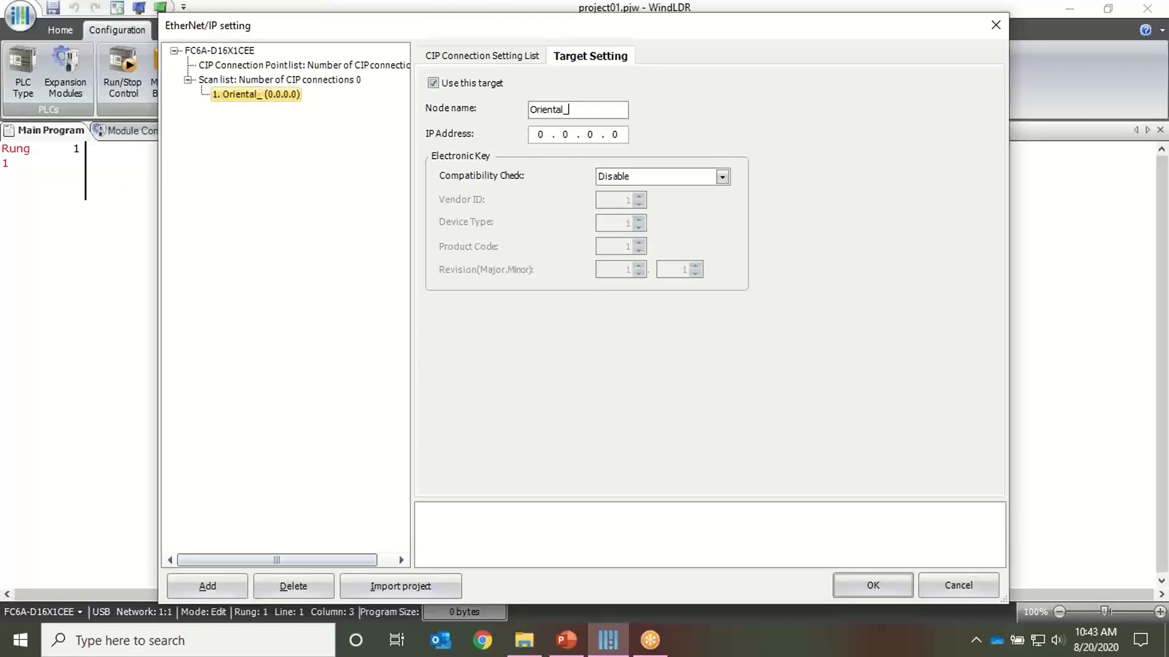
text(Motor)
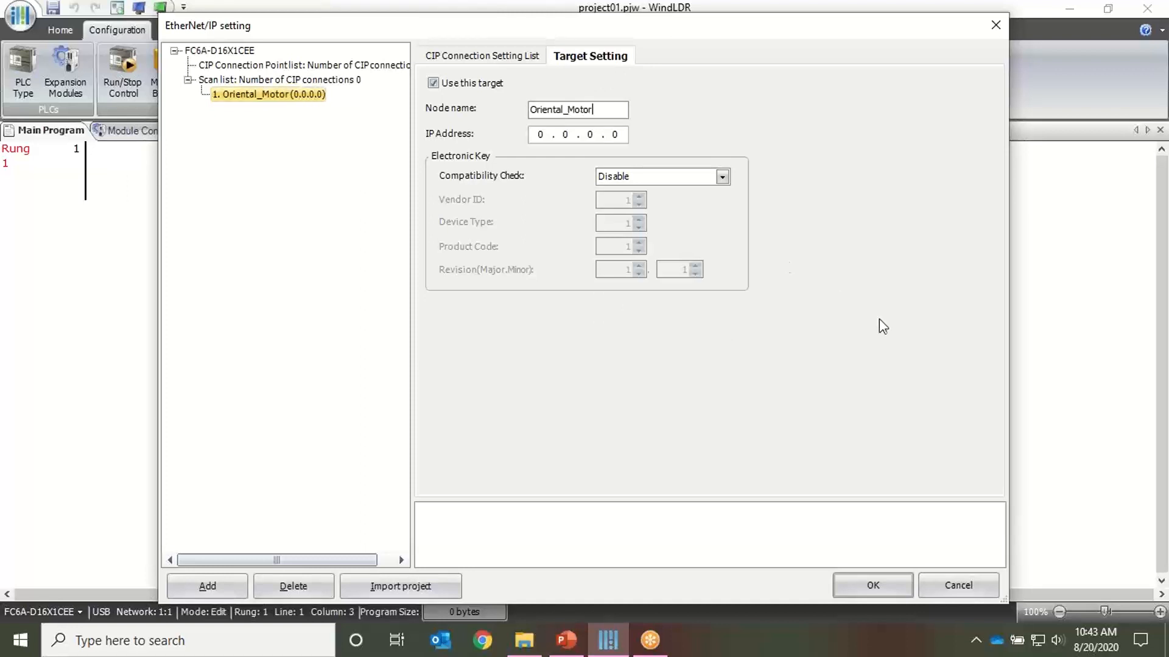
click(541, 135)
text(192 . 168 . 1 . 6)
- Set the target's compatibility check to Compatible with vendor ID 187, device type 43 and product code 5094, and accept the EtherNet/IP settings
click(722, 177)
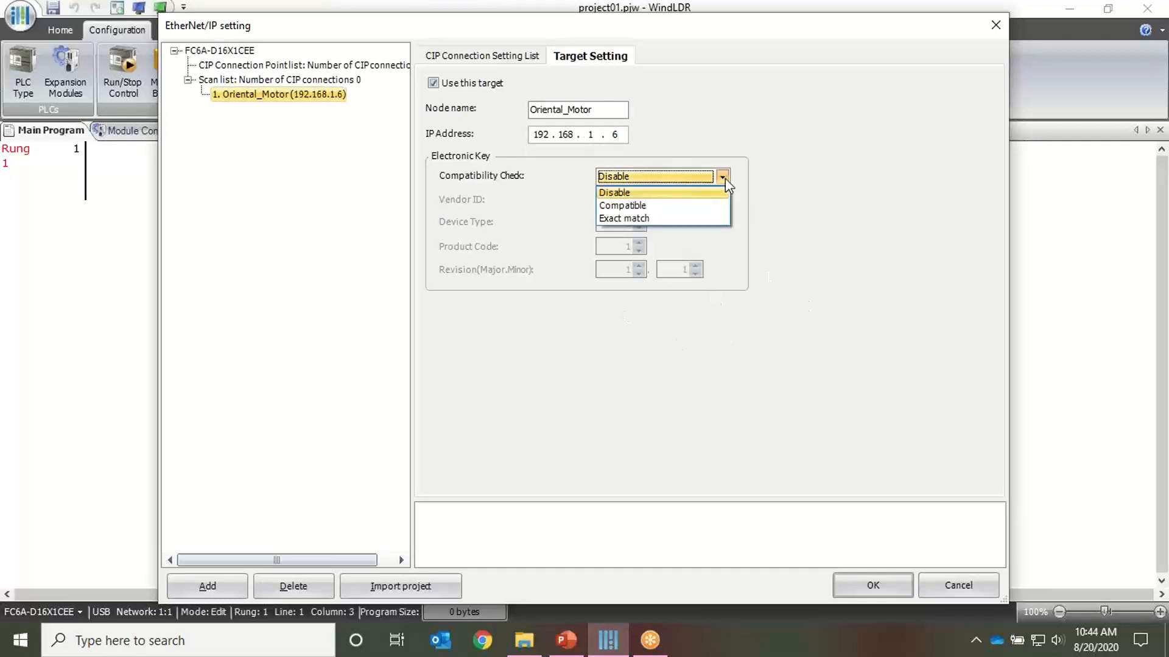
click(666, 206)
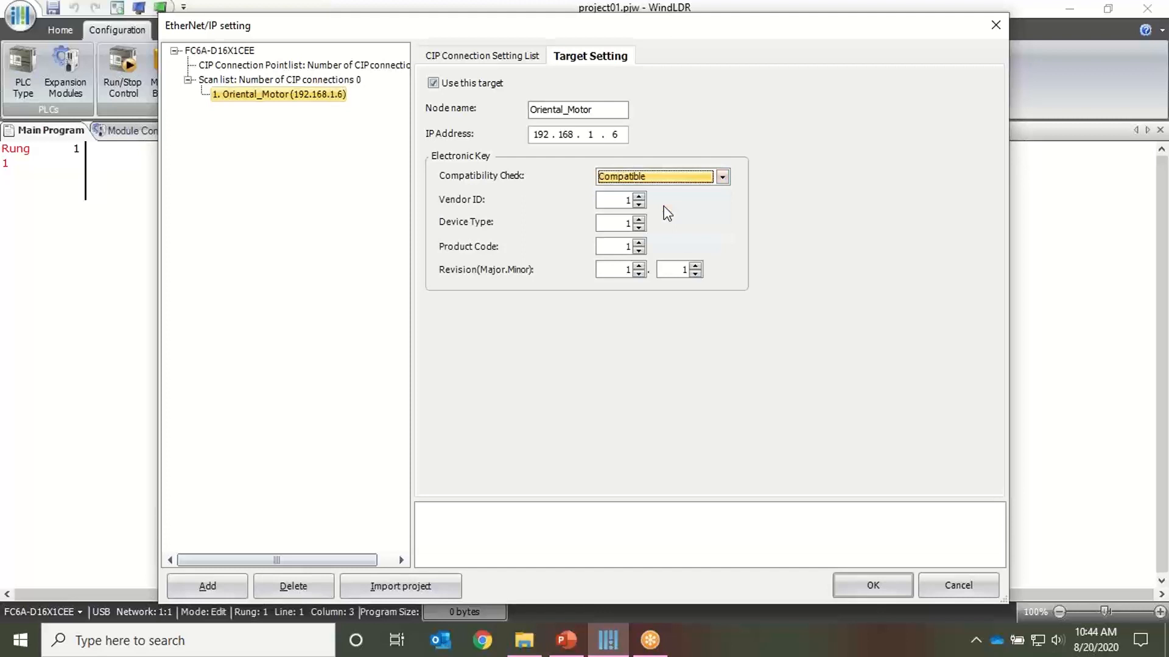
double_click(618, 201)
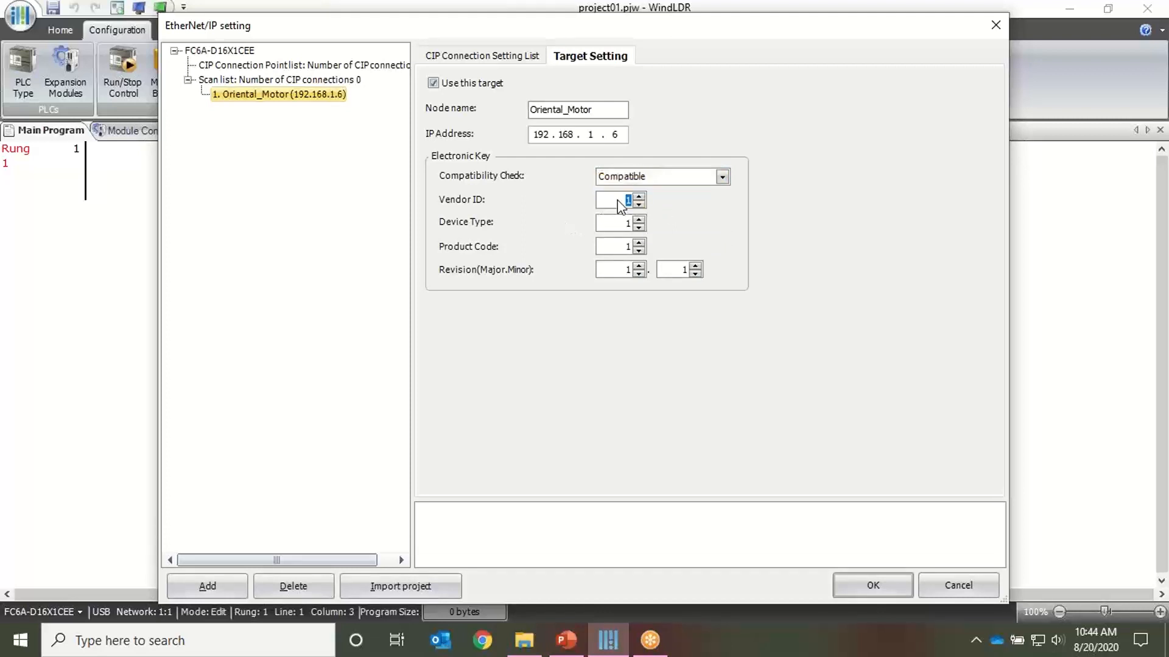
text(187)
double_click(627, 226)
text(43)
double_click(628, 247)
text(5094)
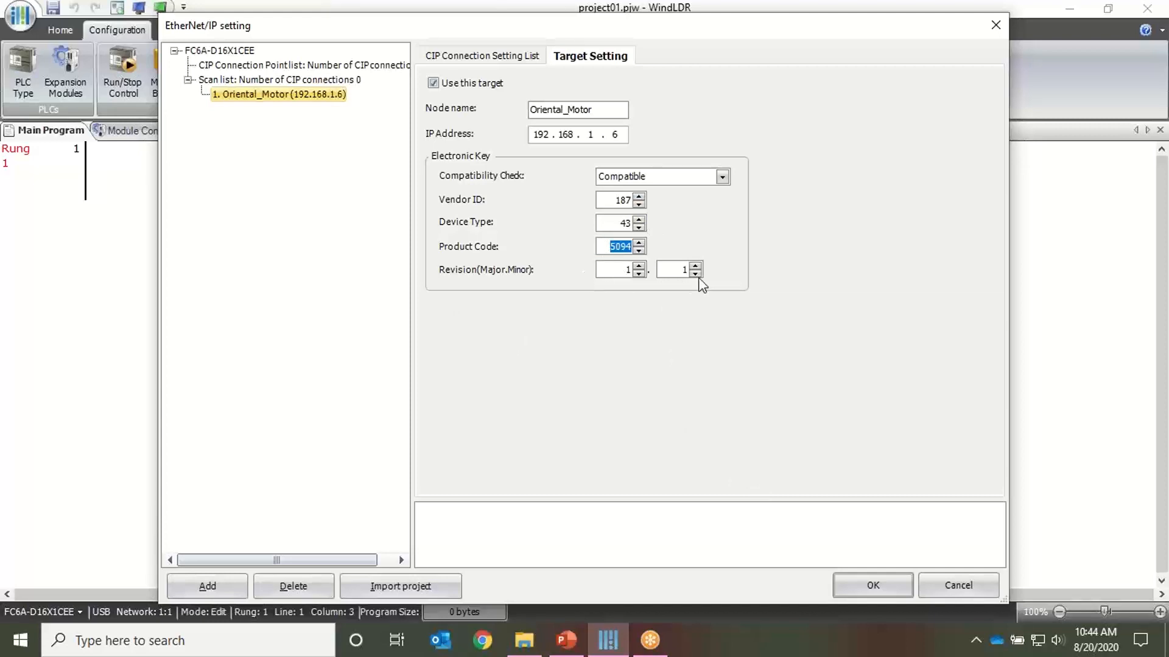
click(889, 578)
- Reopen the EtherNet/IP configuration and add a CIP connection to the Oriental_Motor target
click(506, 518)
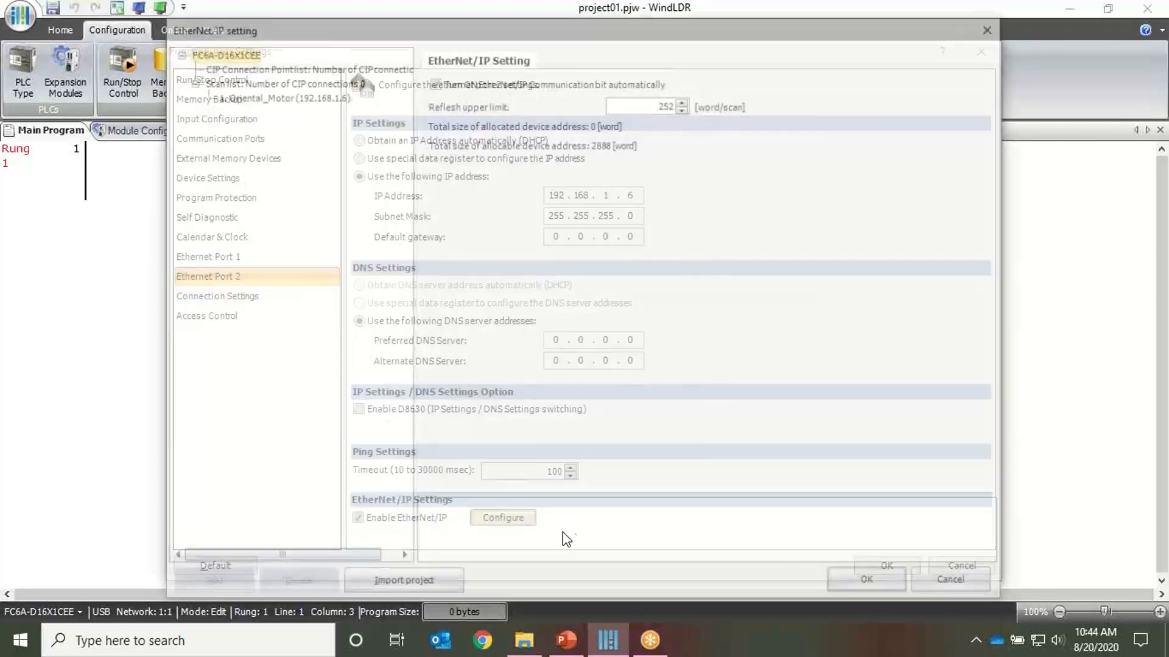
click(298, 95)
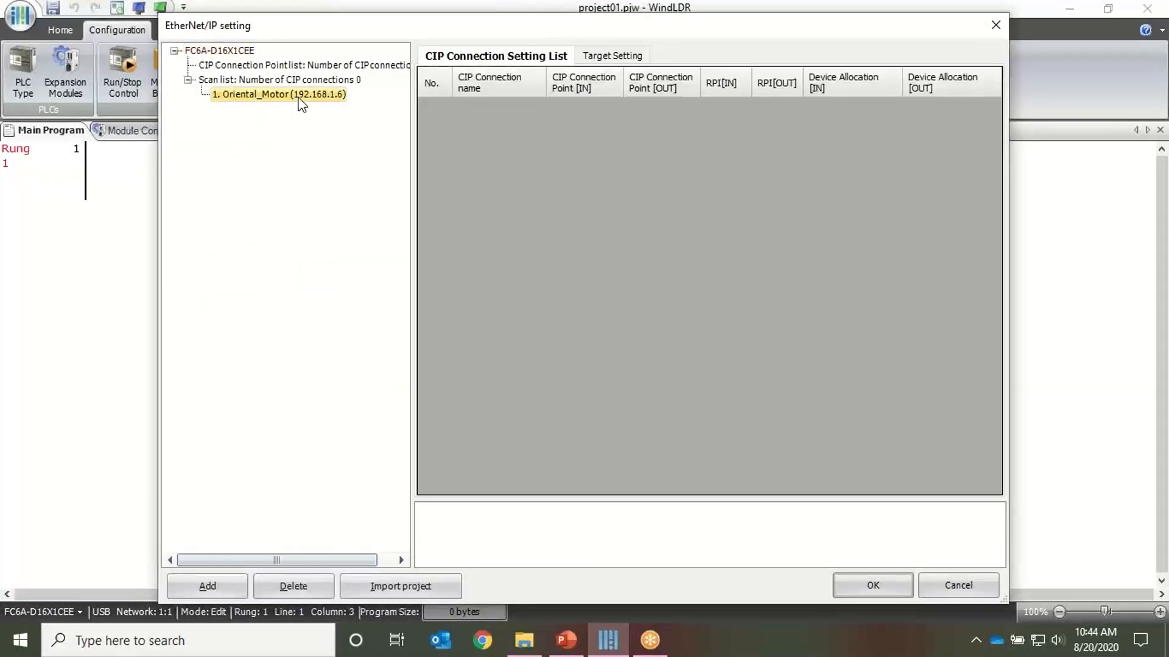
click(616, 57)
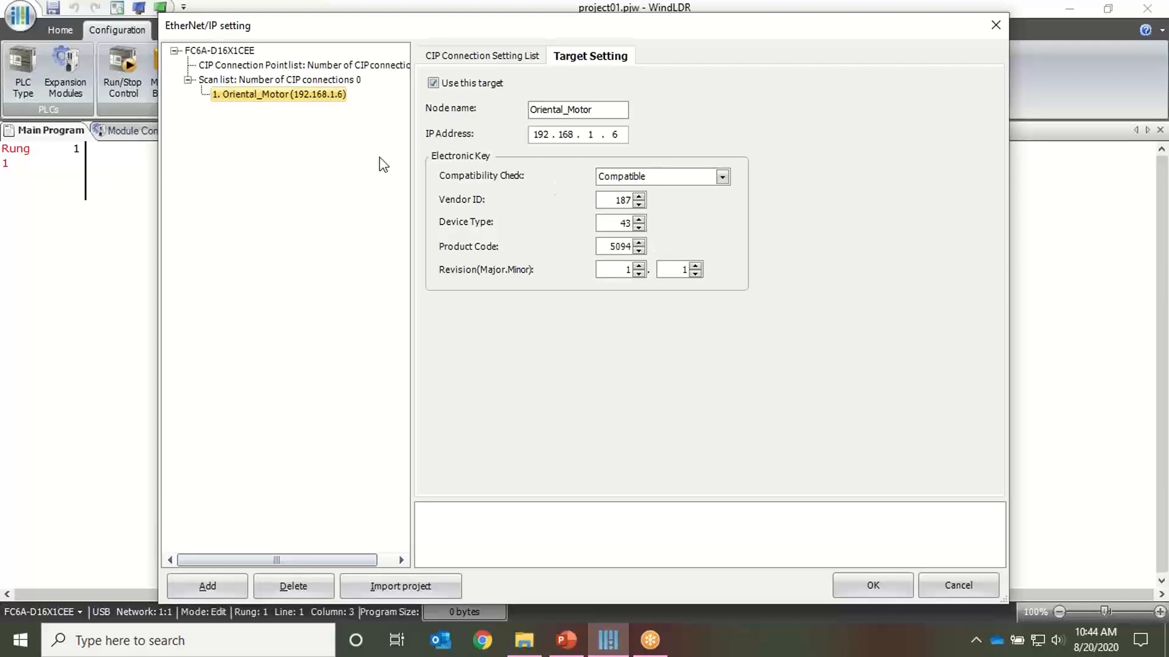
right_click(320, 95)
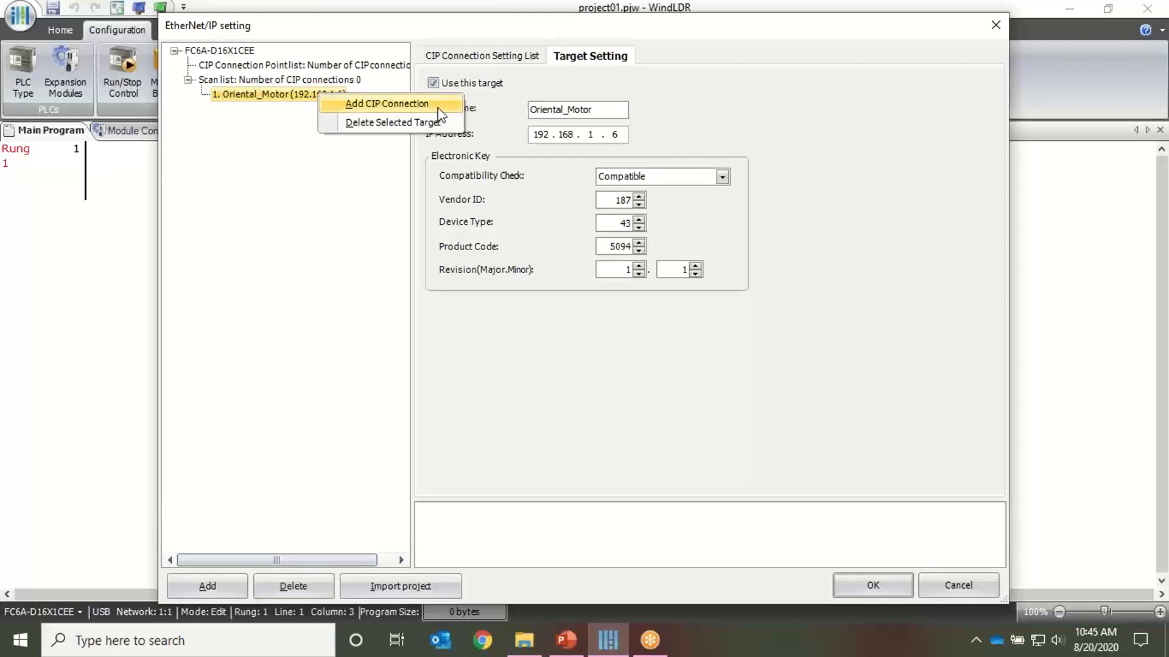
click(333, 246)
right_click(339, 99)
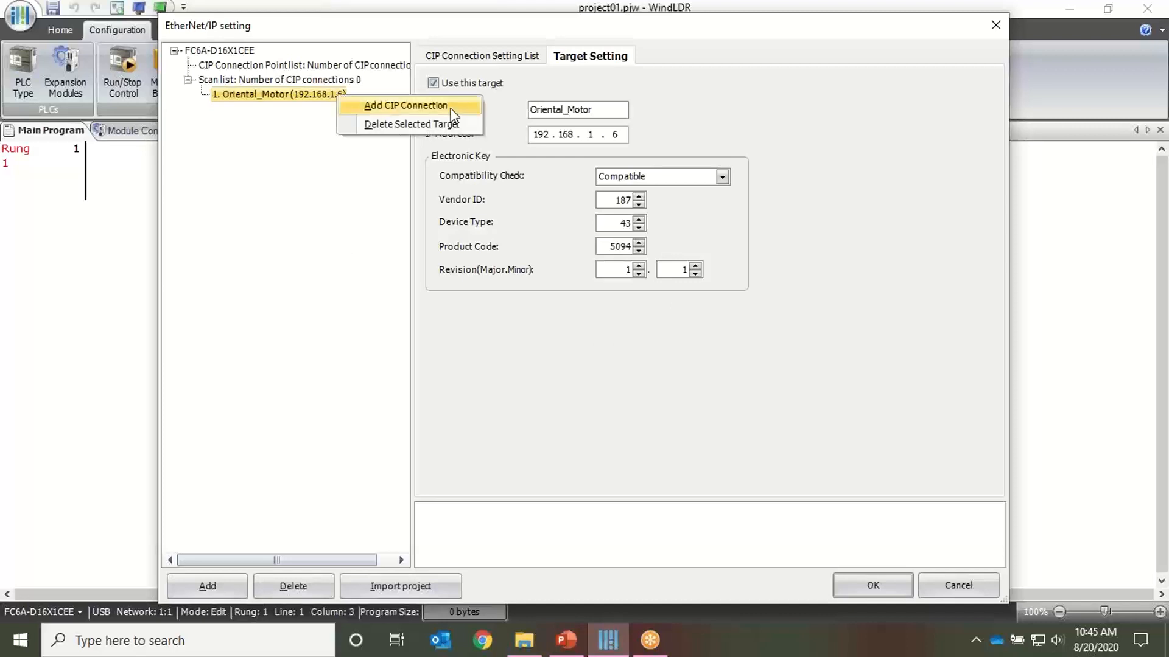
click(294, 190)
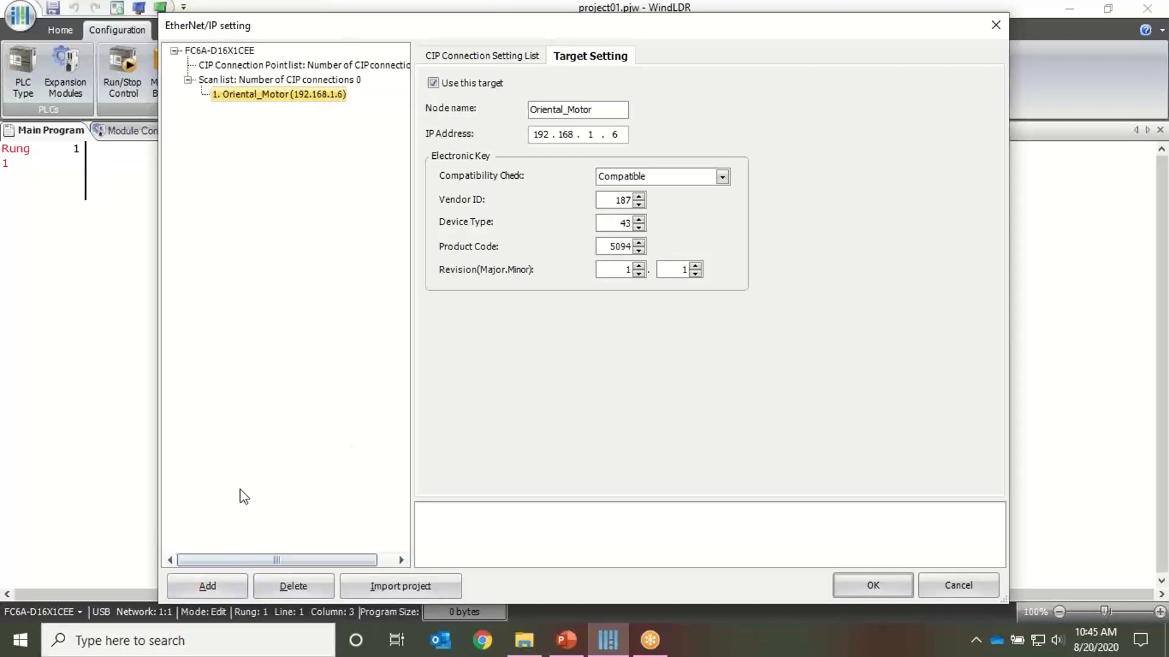
right_click(345, 101)
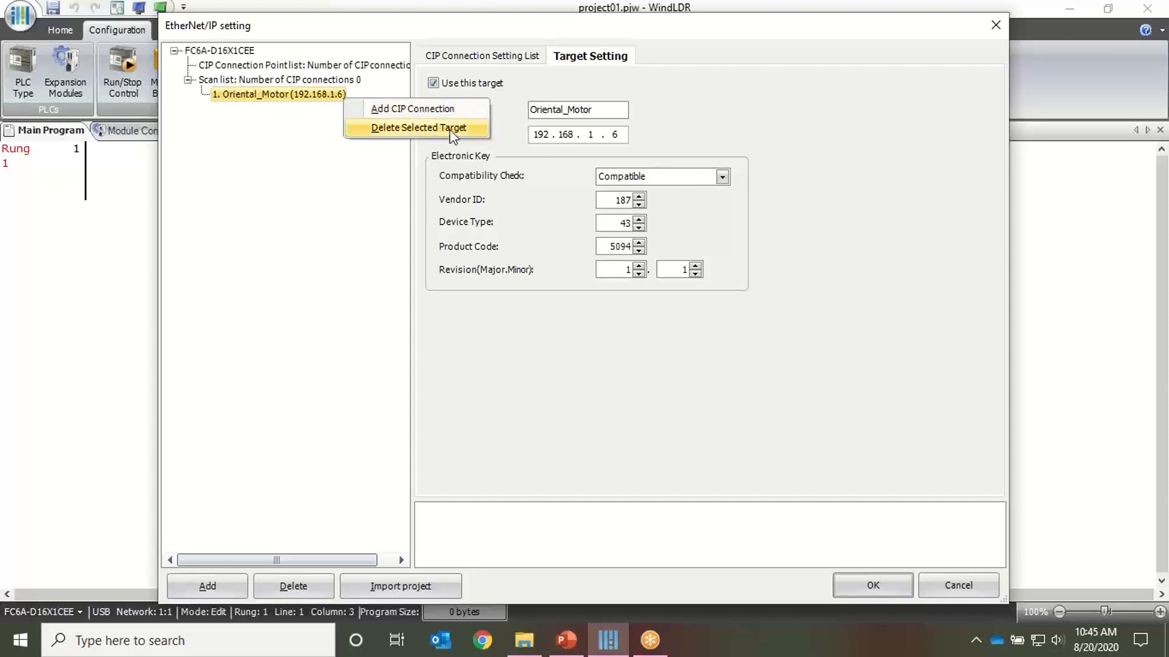
click(412, 109)
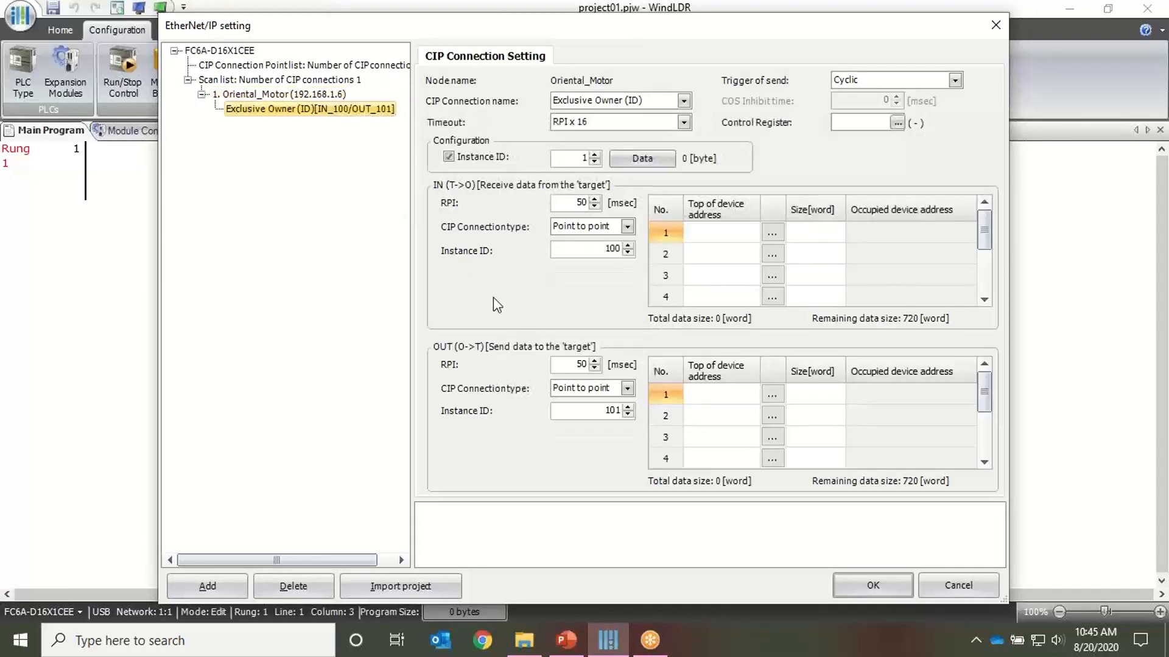
click(769, 16)
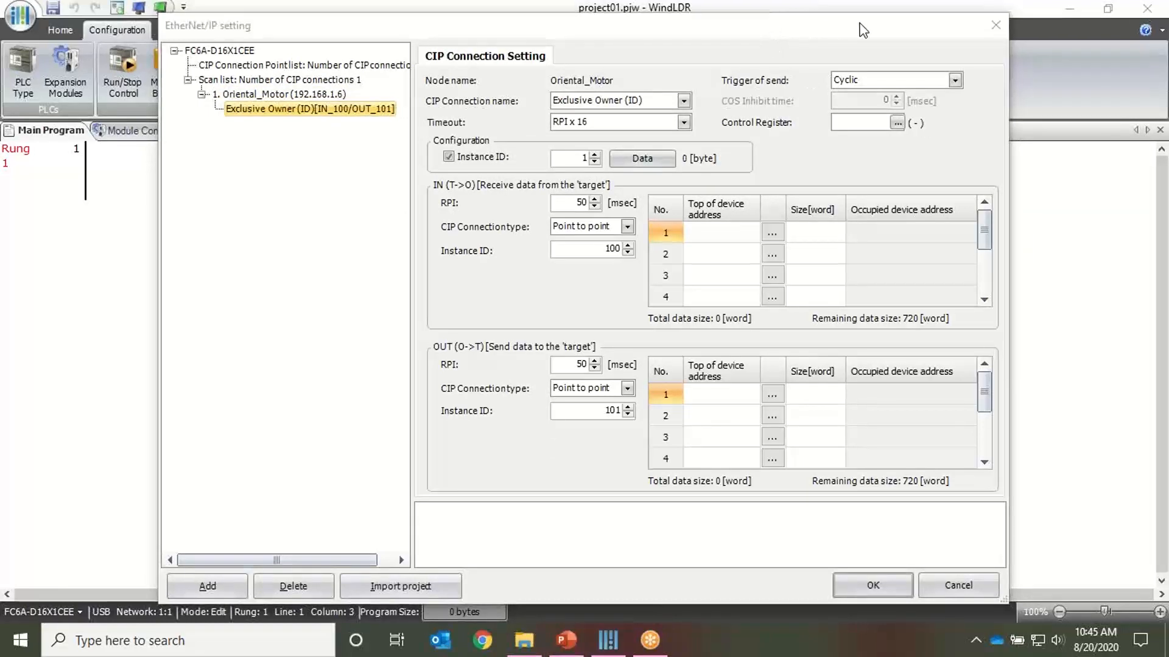
click(683, 101)
click(683, 101)
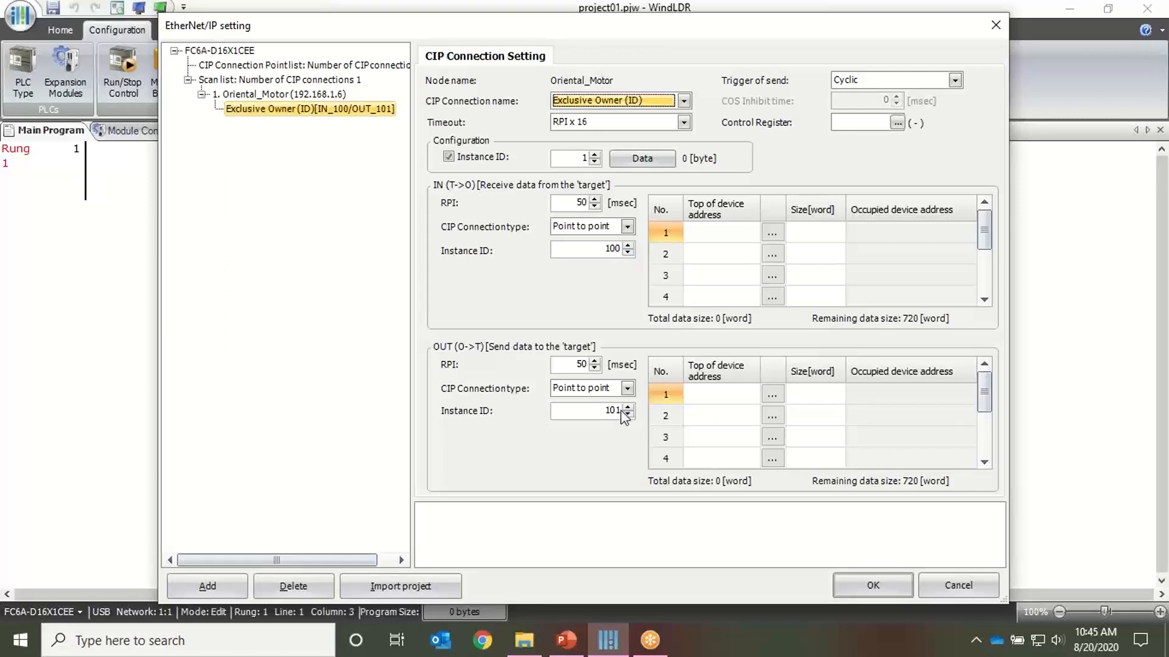
- Allocate the received IN data to devices starting at D100 with a size of 28 words
click(738, 239)
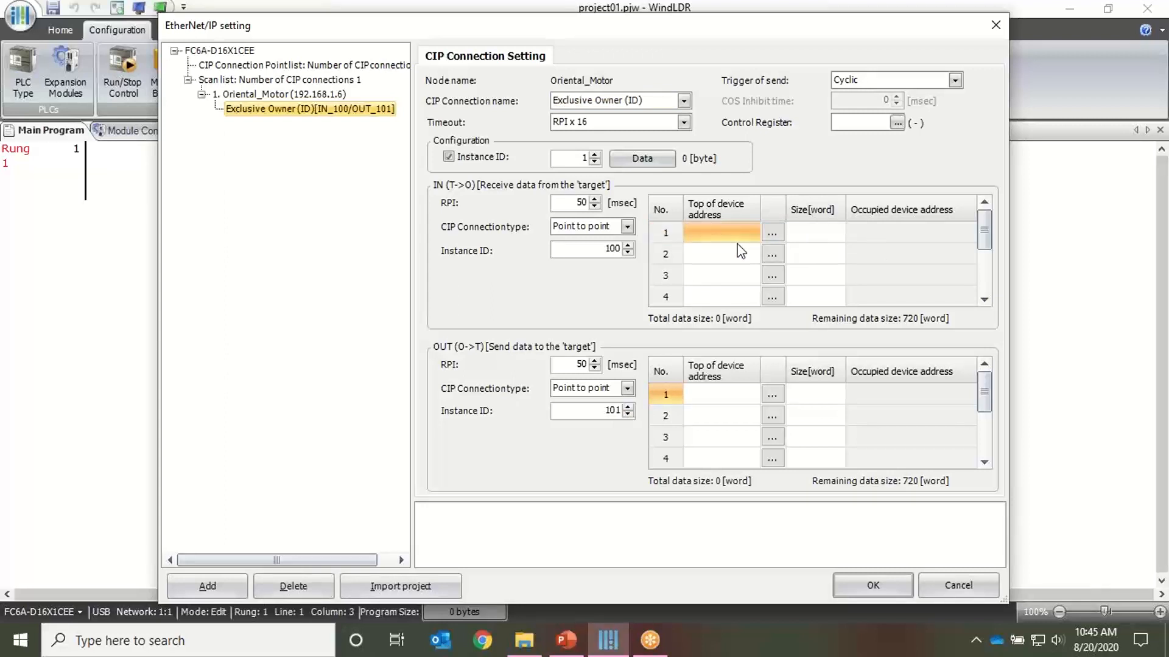
text(D100)
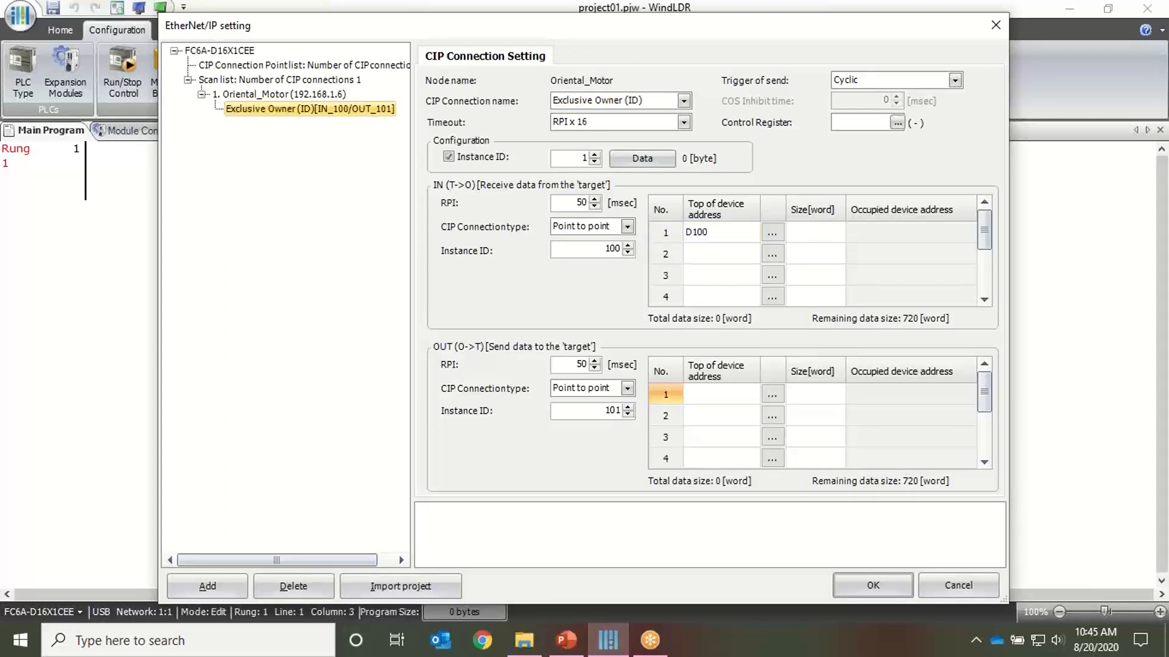
click(814, 233)
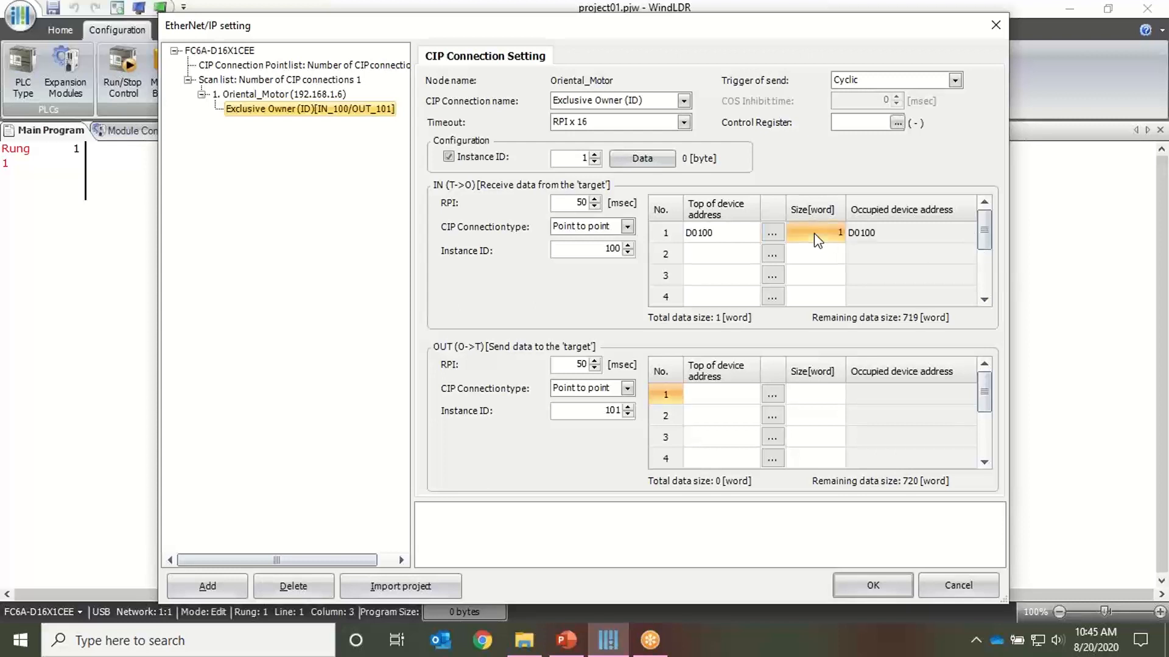
click(867, 276)
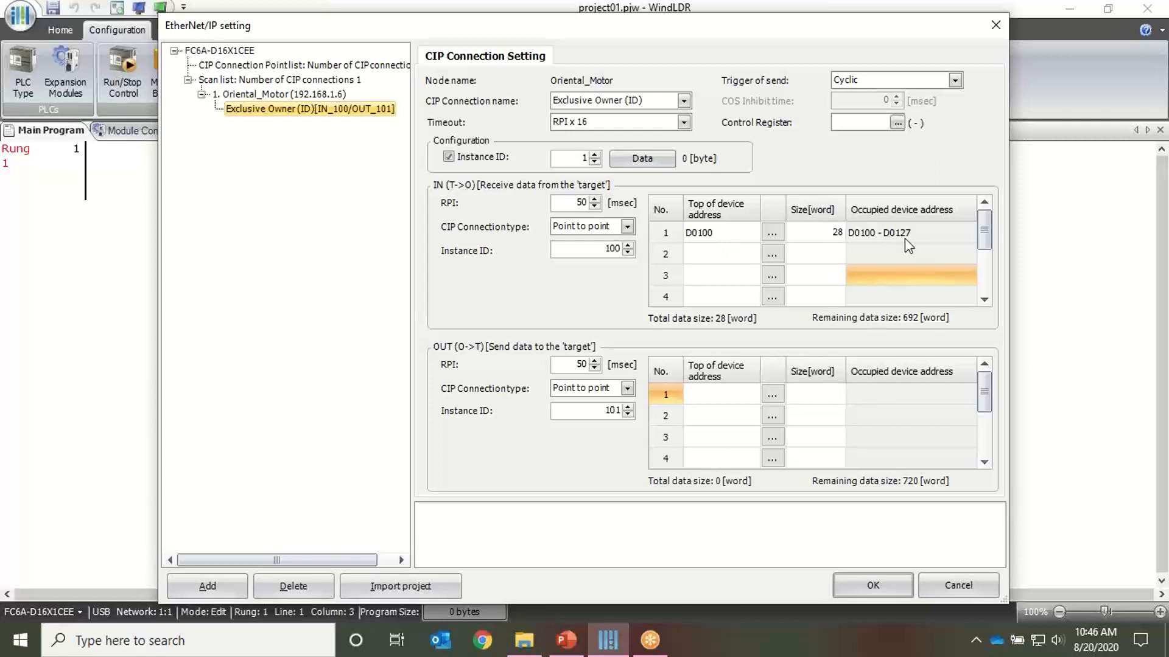
- Allocate the sent OUT data to devices starting at D200 with a size of 20 words
click(737, 401)
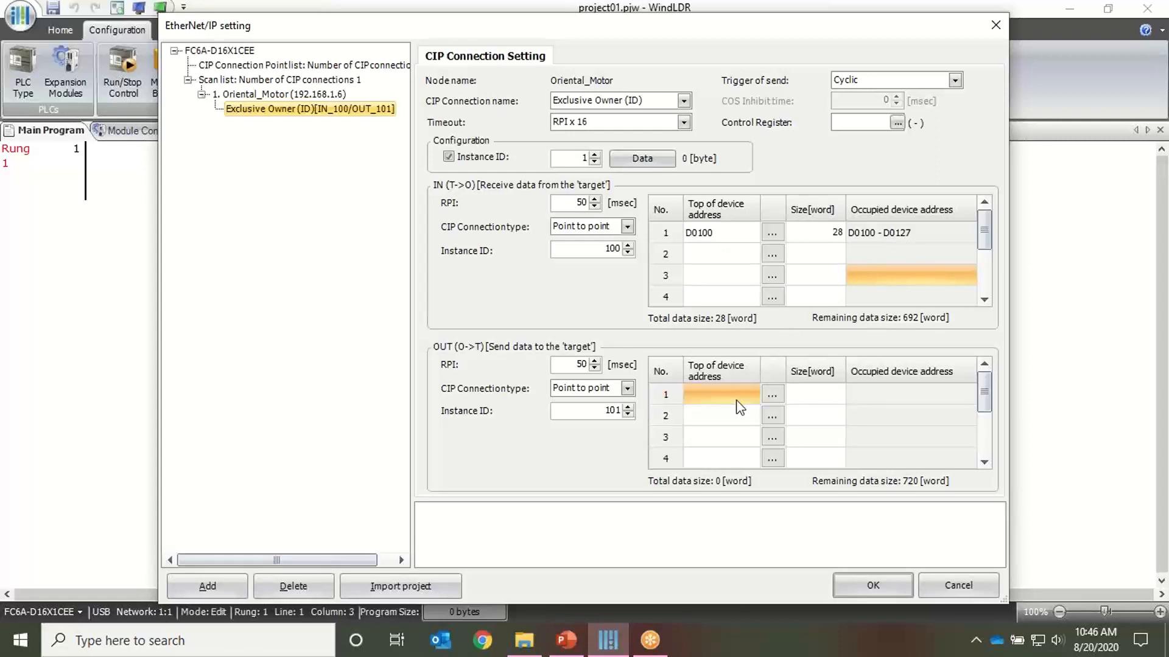
text(d200)
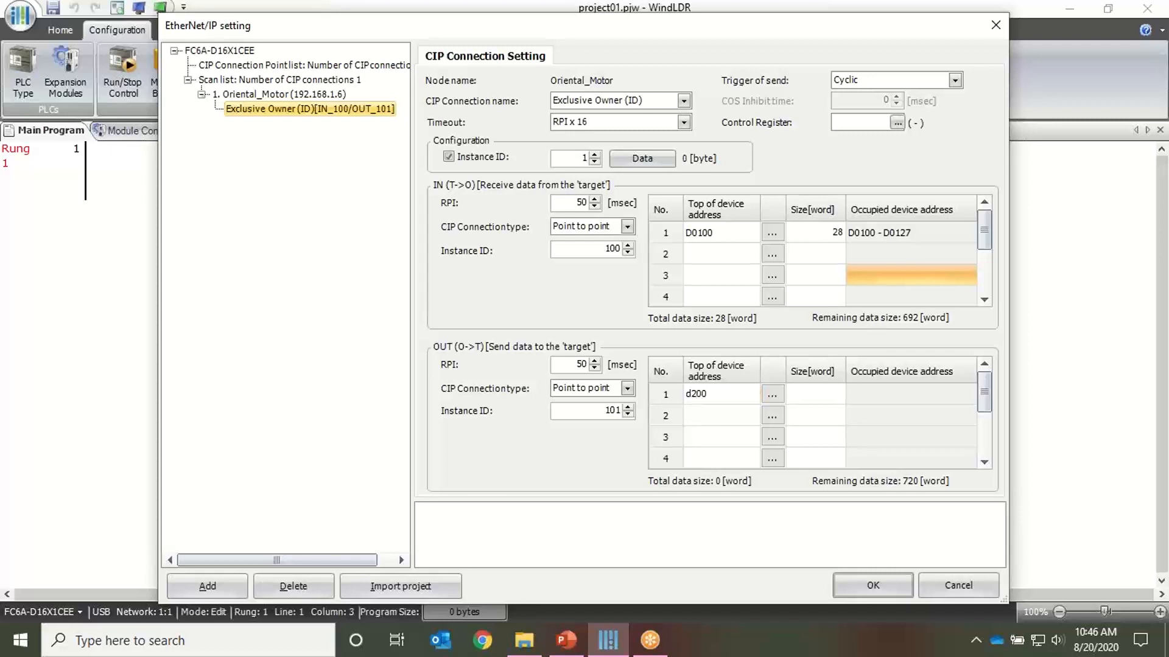
click(816, 399)
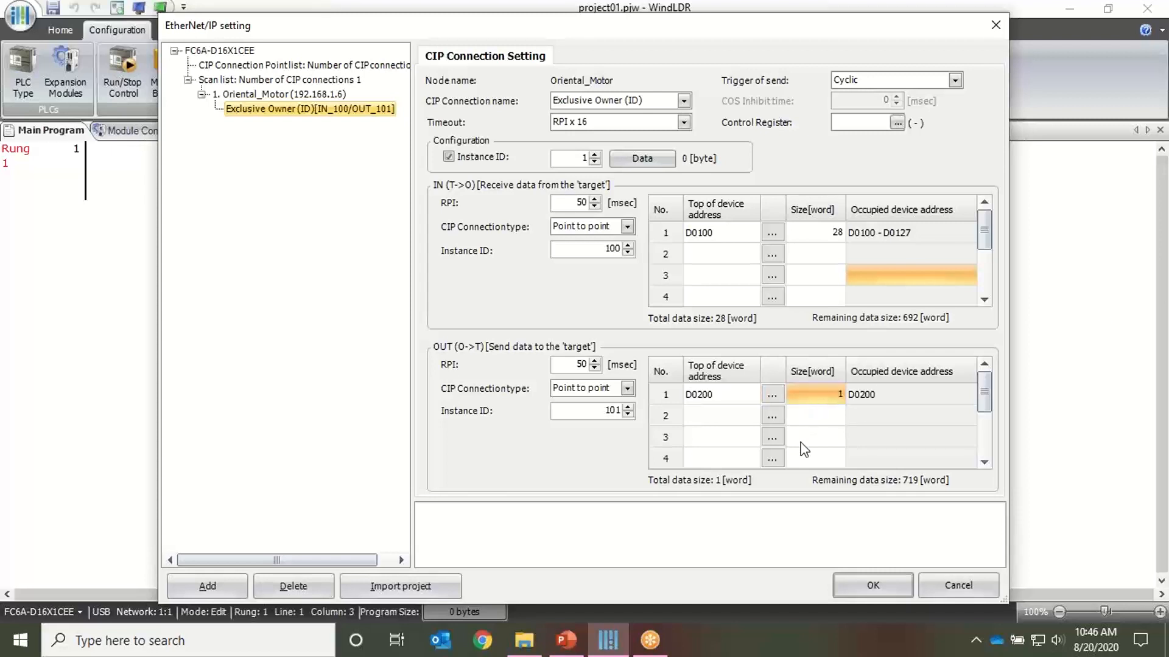
text(20)
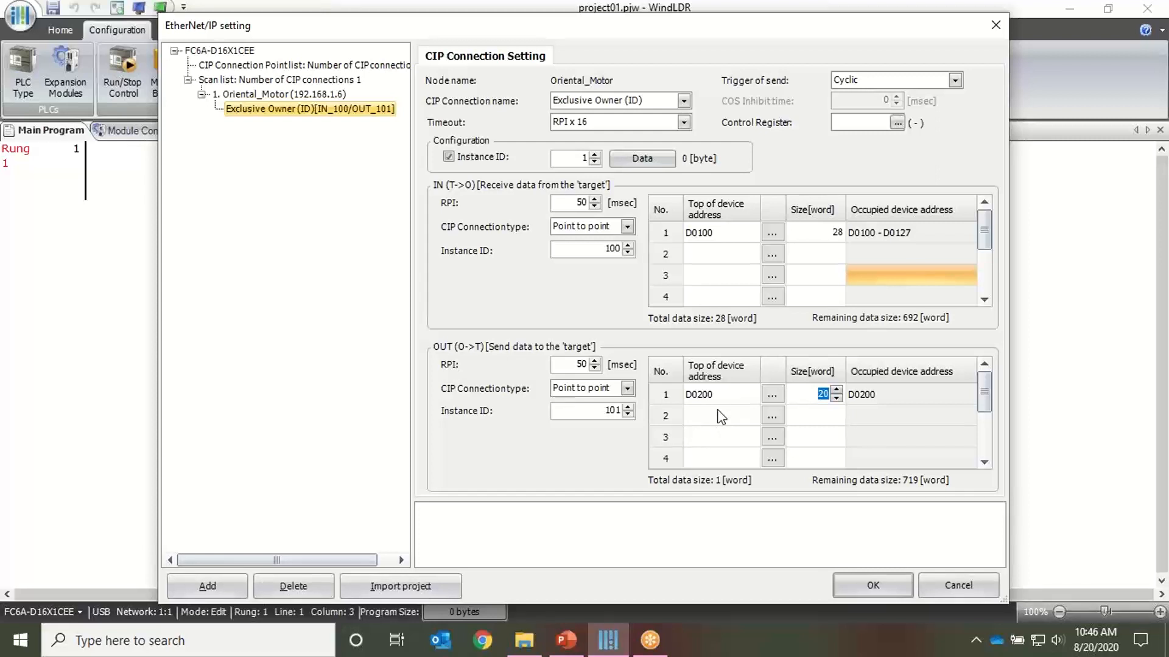
click(859, 423)
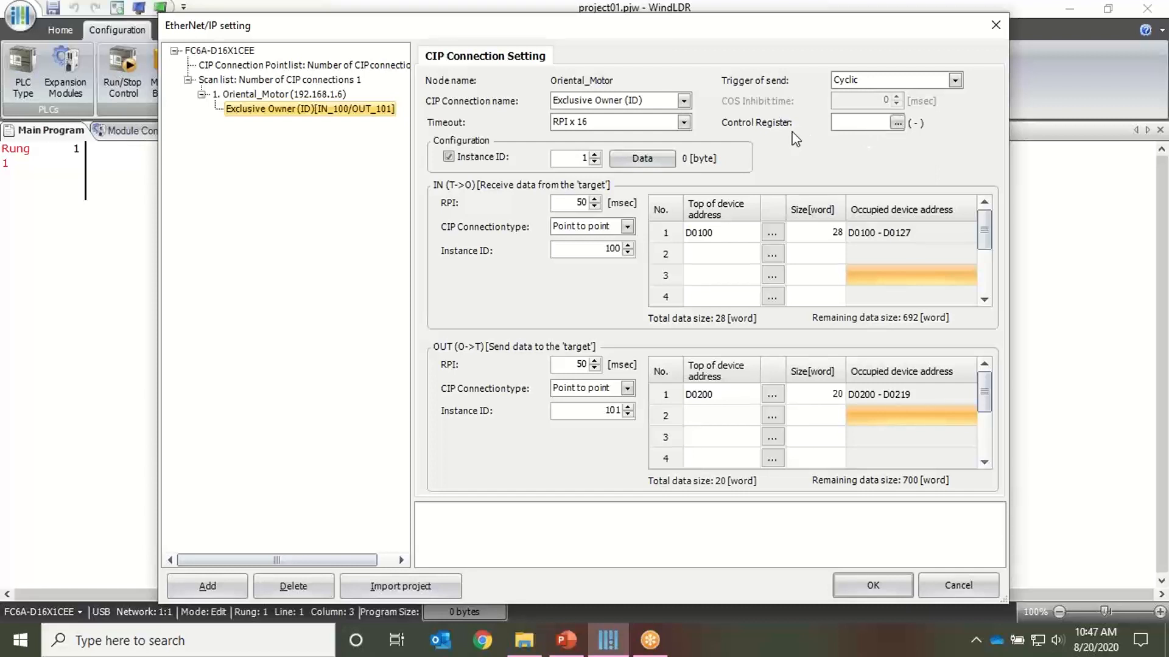
- Review the available options for the CIP connection name, the timeout and the trigger of send
click(684, 103)
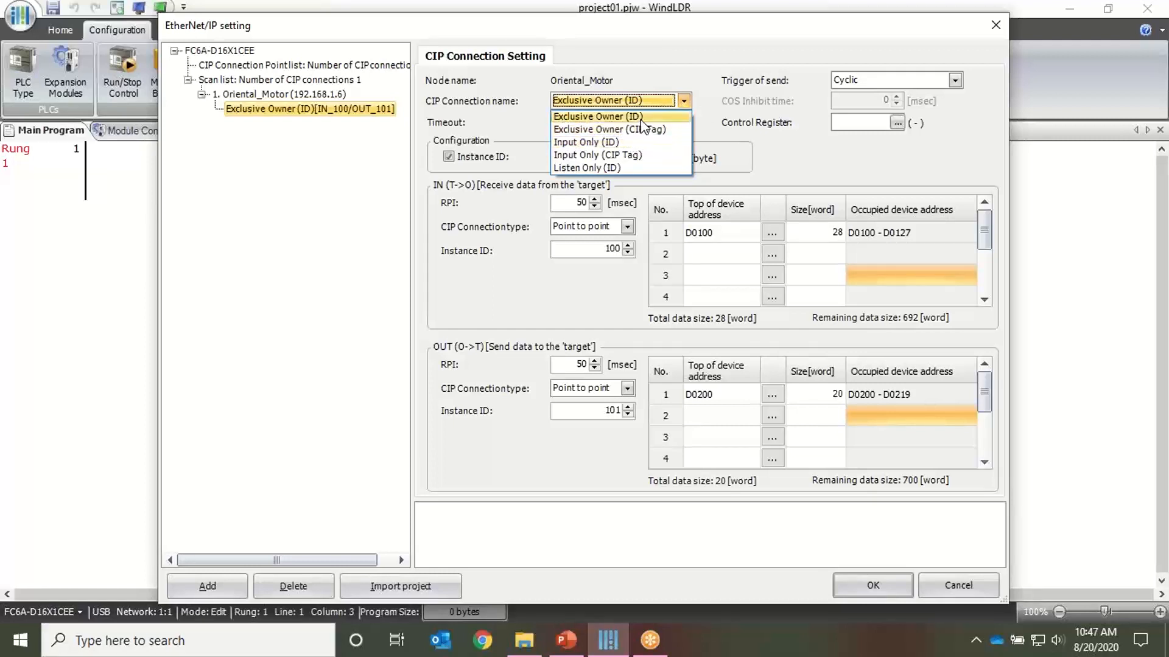
click(688, 104)
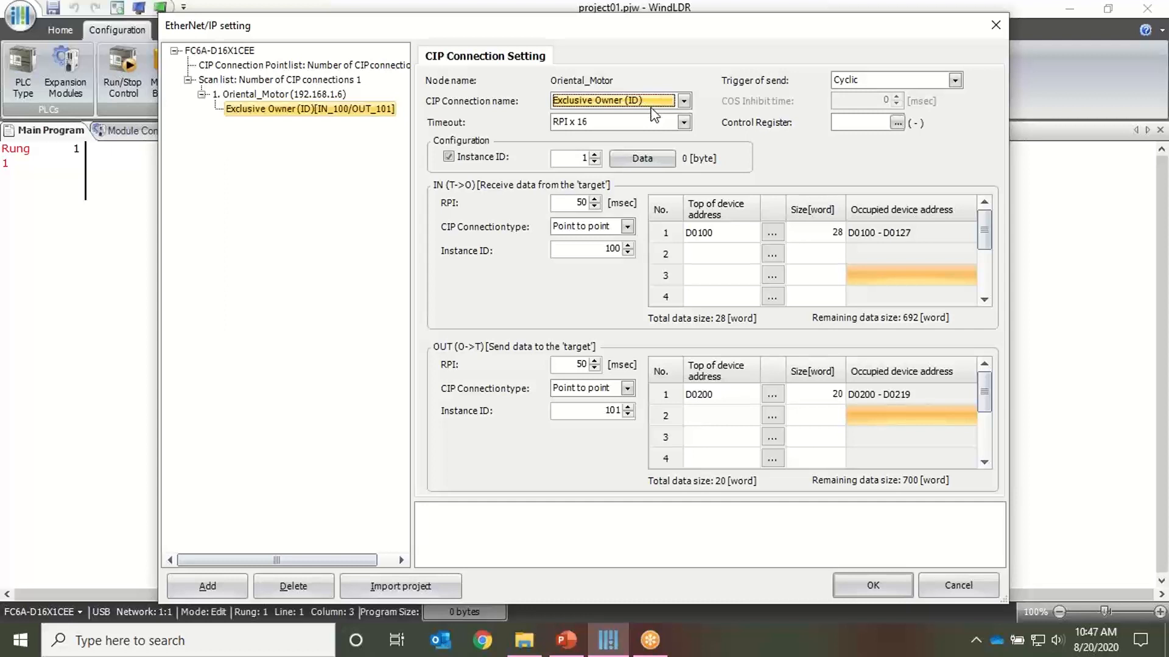
click(684, 122)
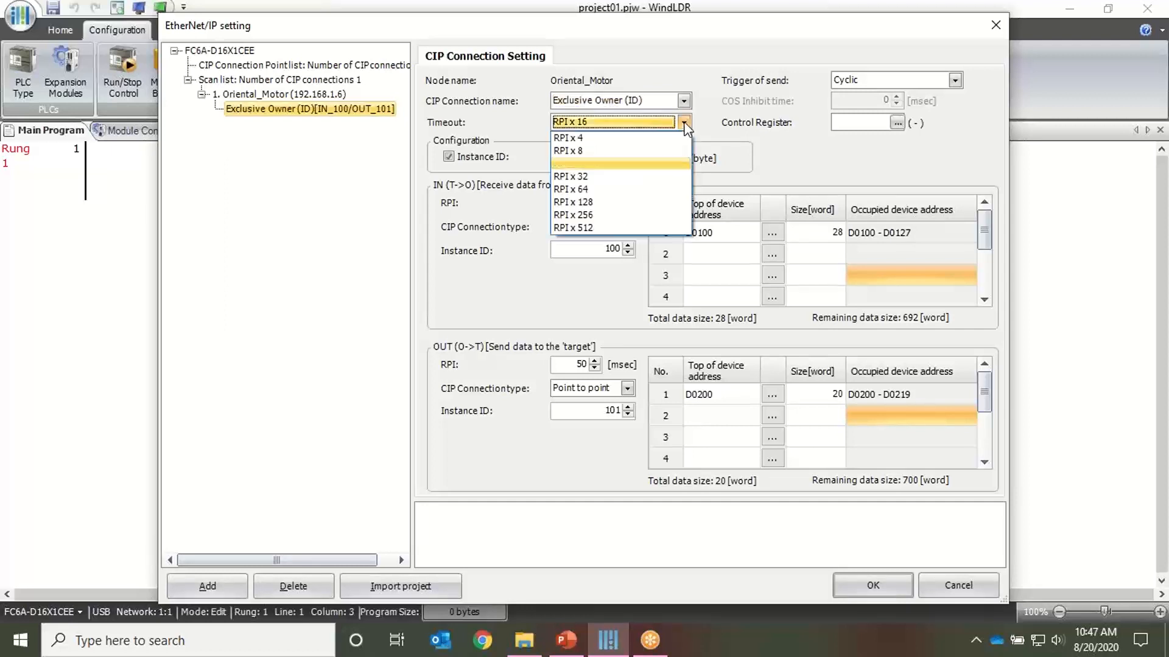
click(684, 124)
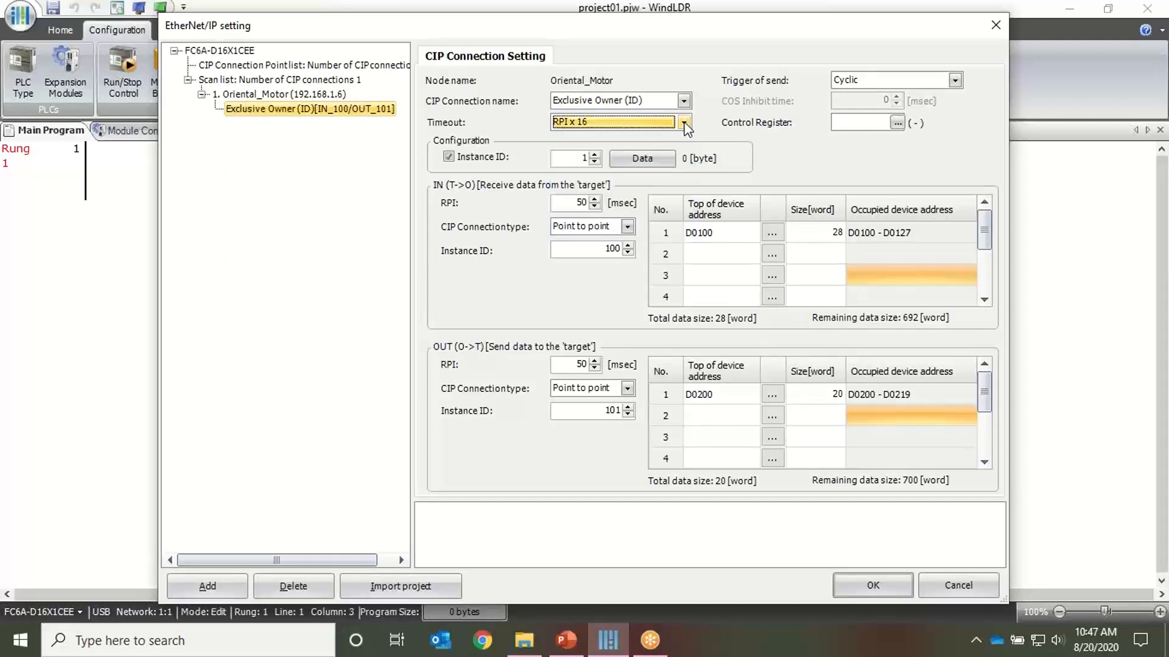
click(961, 79)
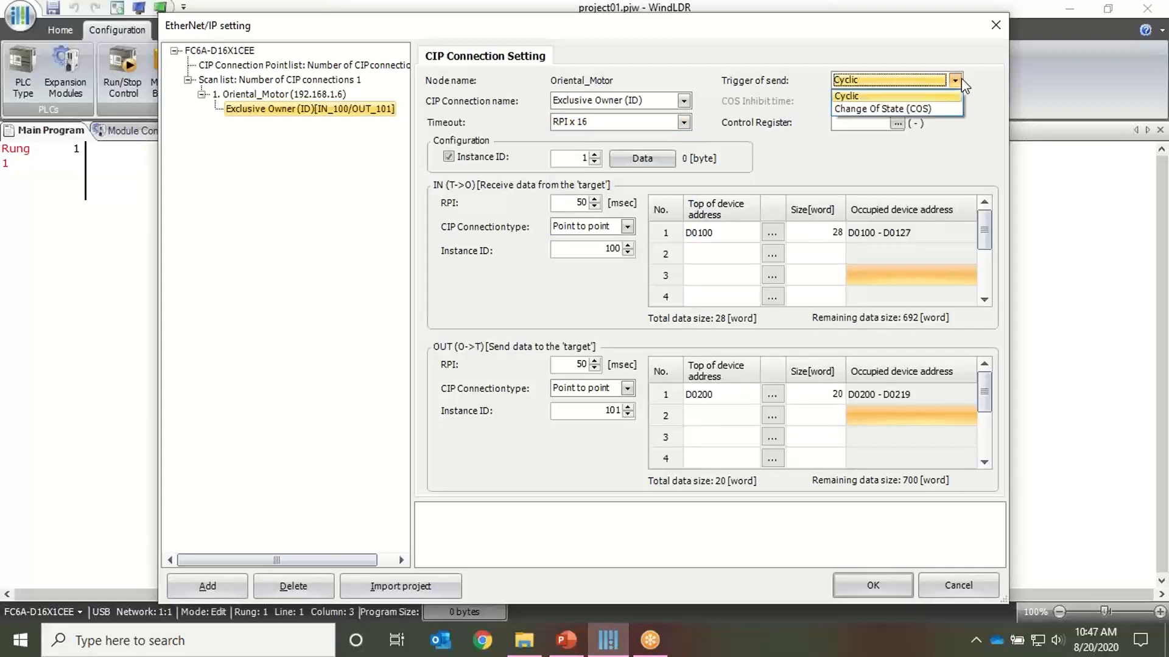
click(961, 79)
- Set the CIP connection's control register to D300
click(855, 125)
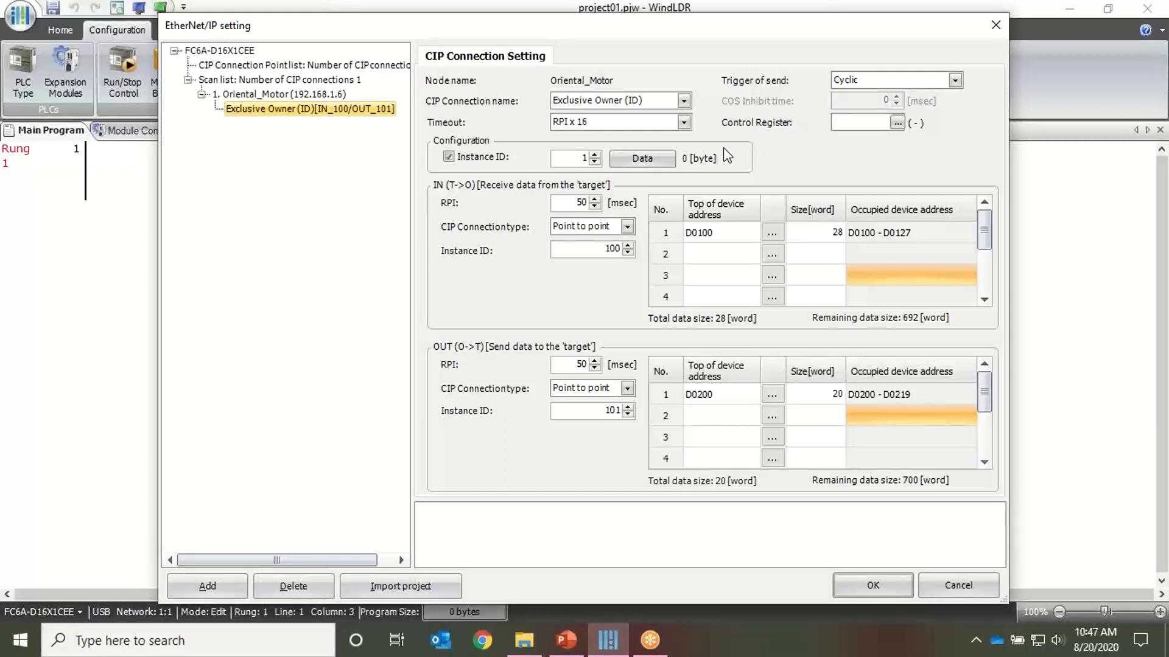
text(d300)
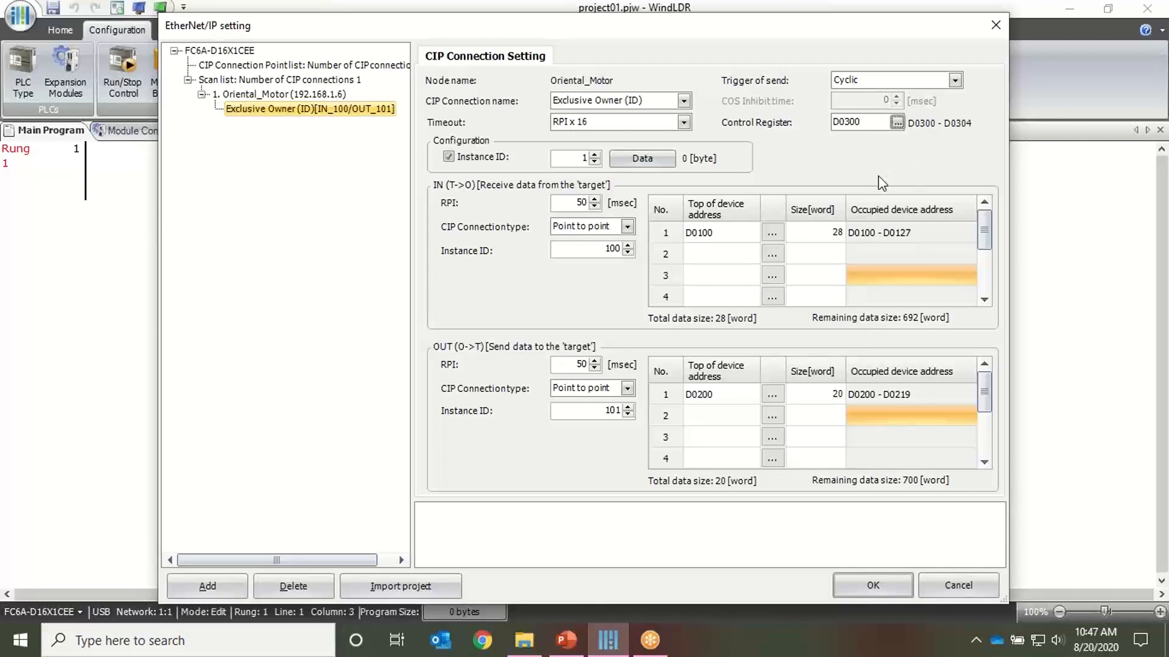
key(Tab)
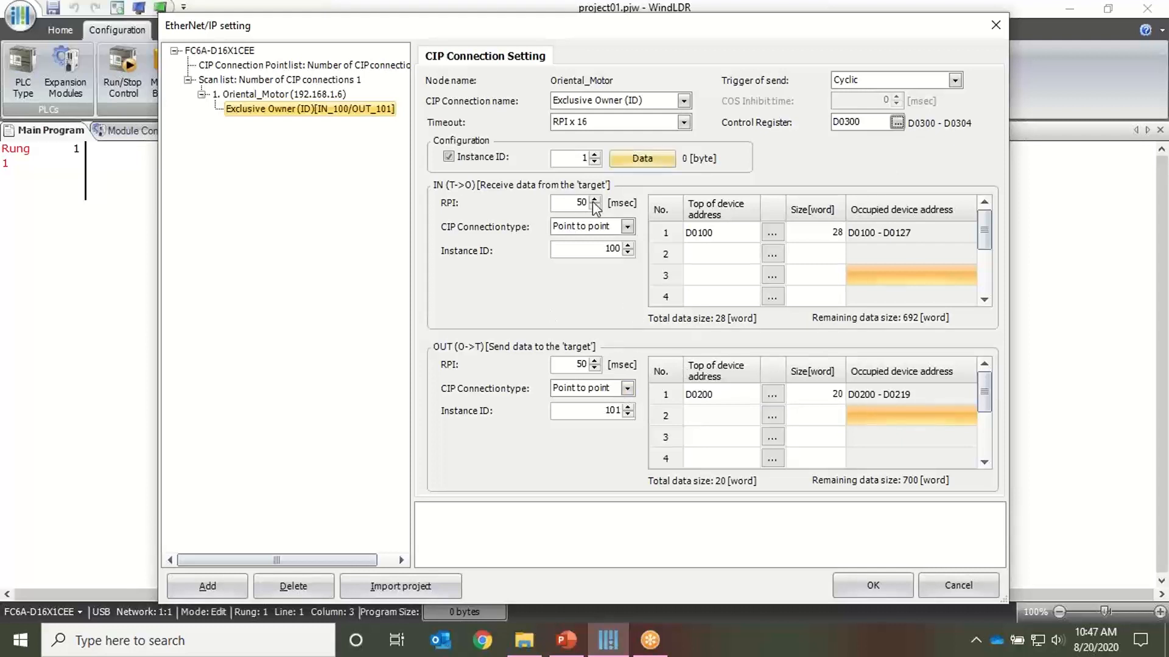
- Keep Point to point as the IN connection type and accept the EtherNet/IP settings
click(628, 227)
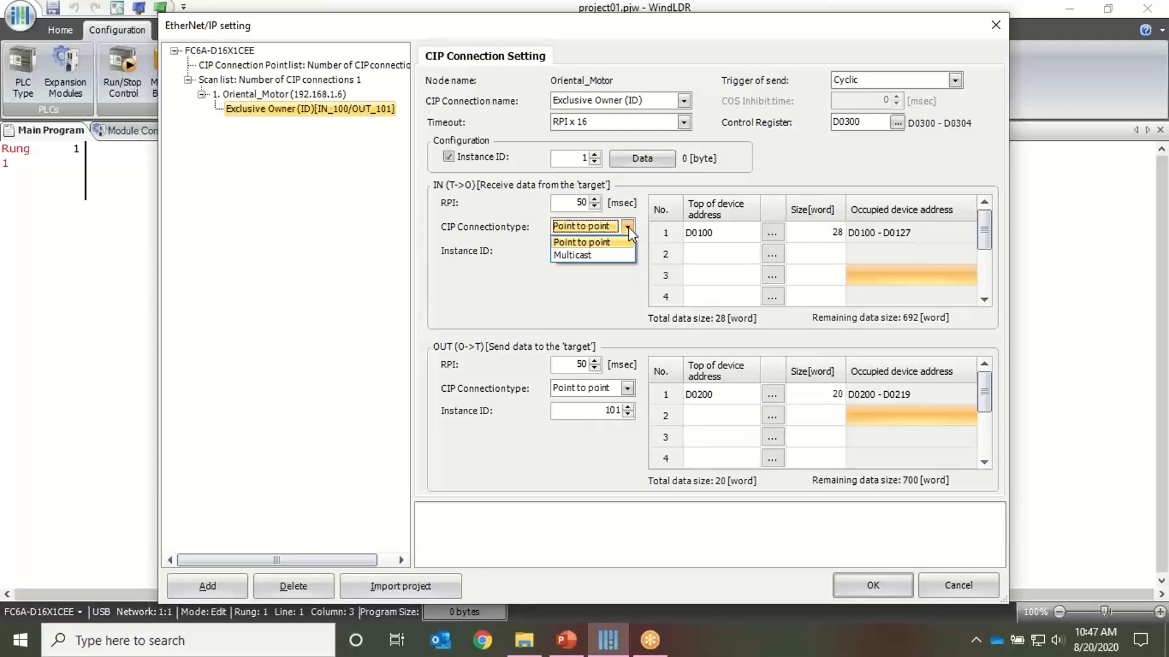
click(627, 242)
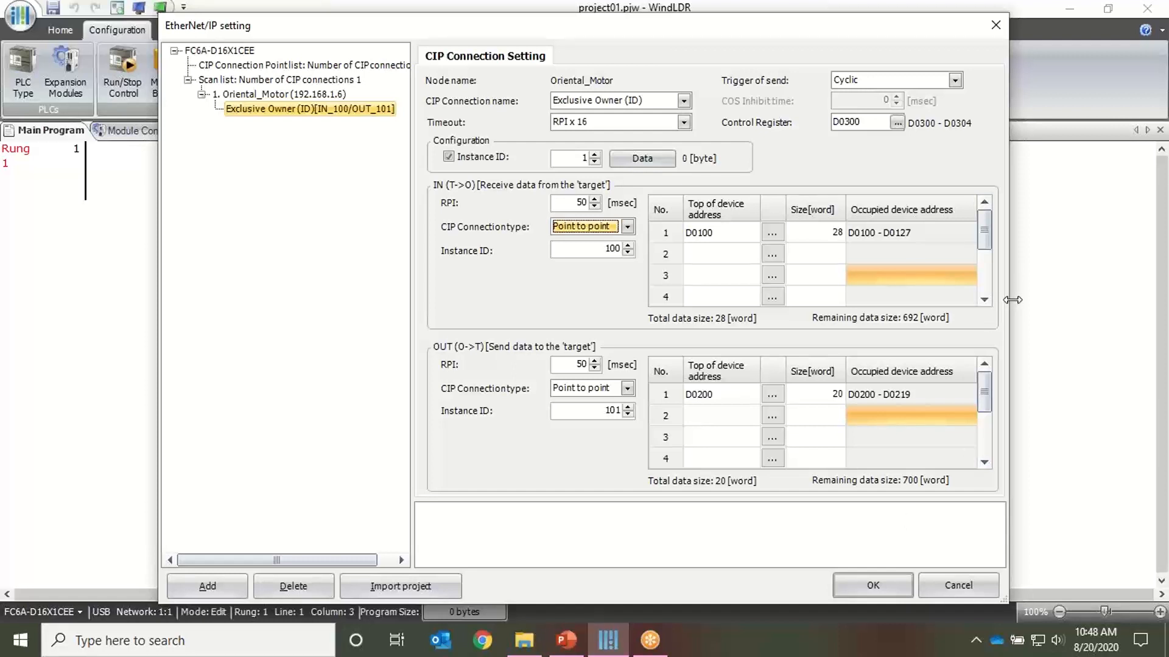
click(880, 587)
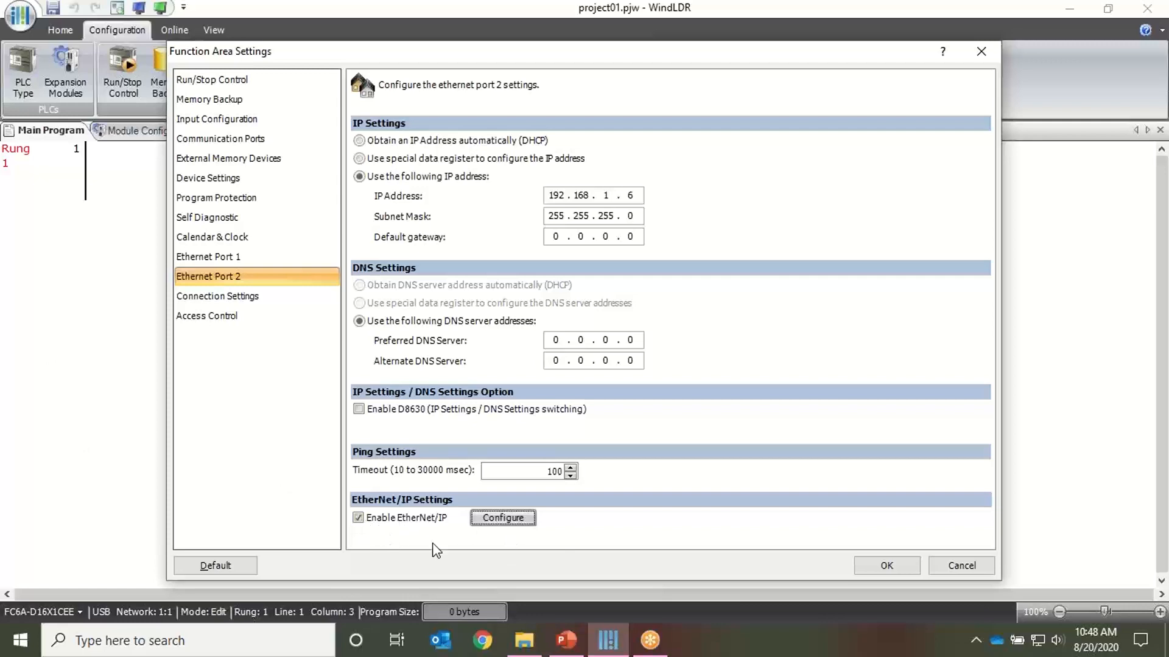
- Reopen the EtherNet/IP configuration and add a CIP connection point setting for using the PLC as a target
click(506, 521)
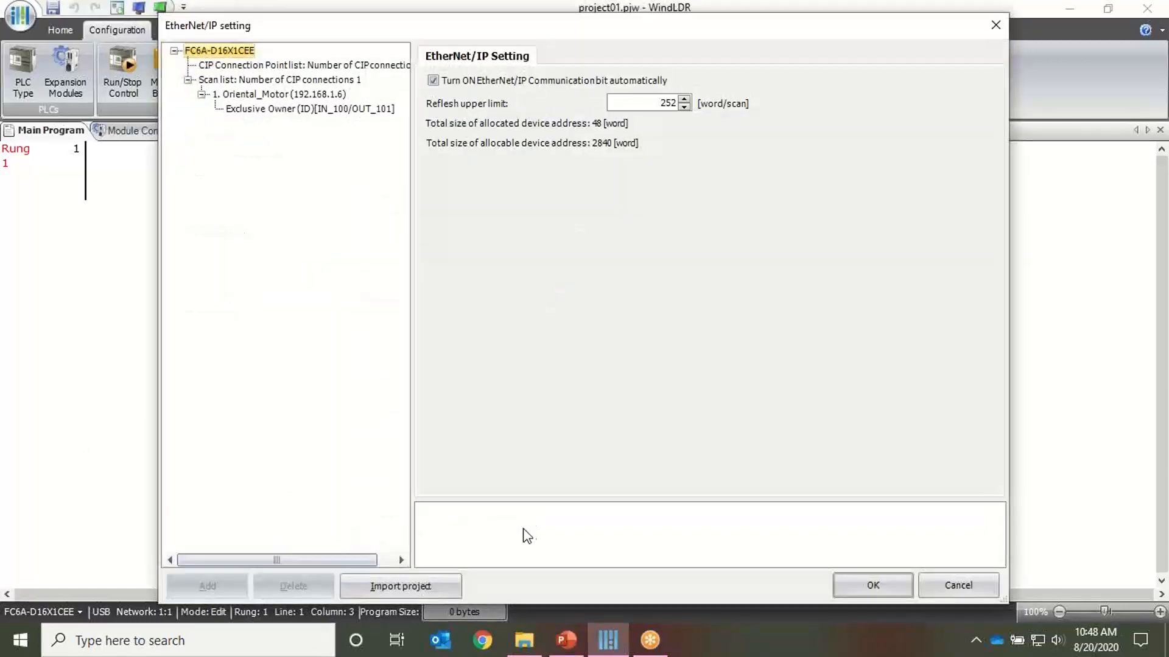
click(238, 84)
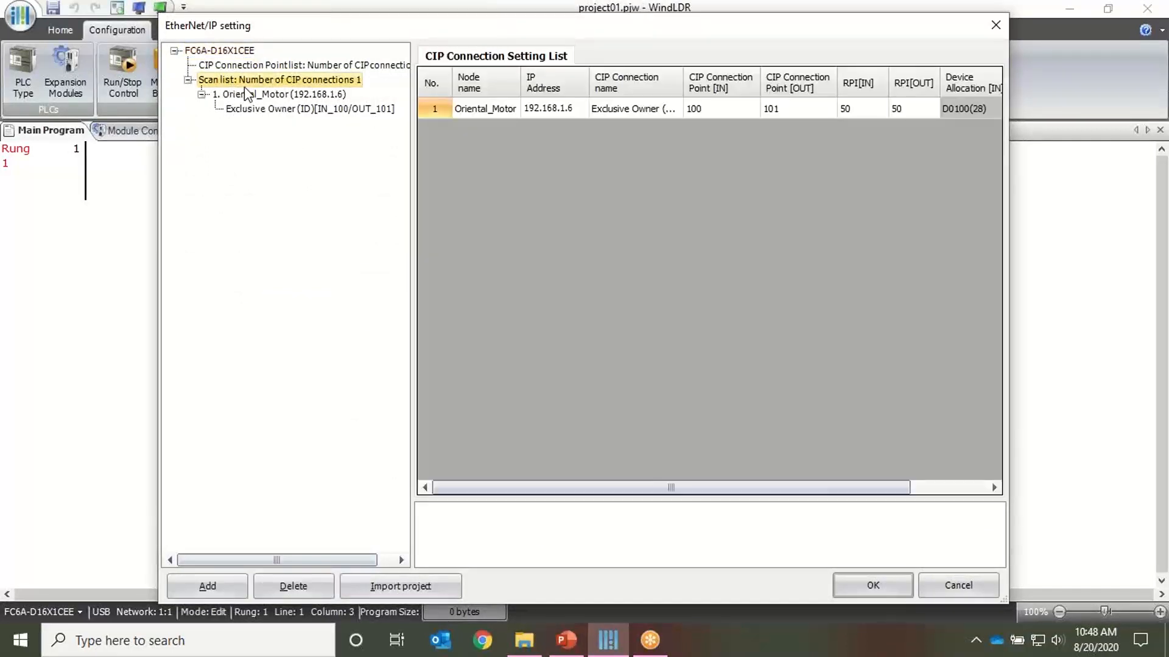
click(262, 67)
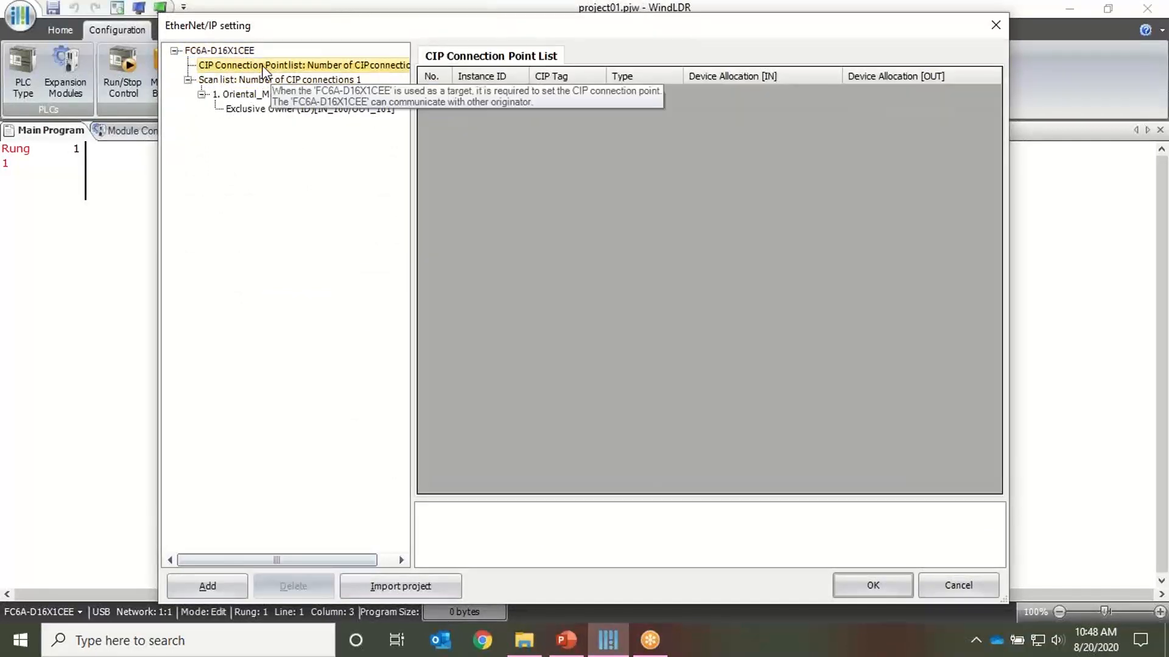
right_click(263, 67)
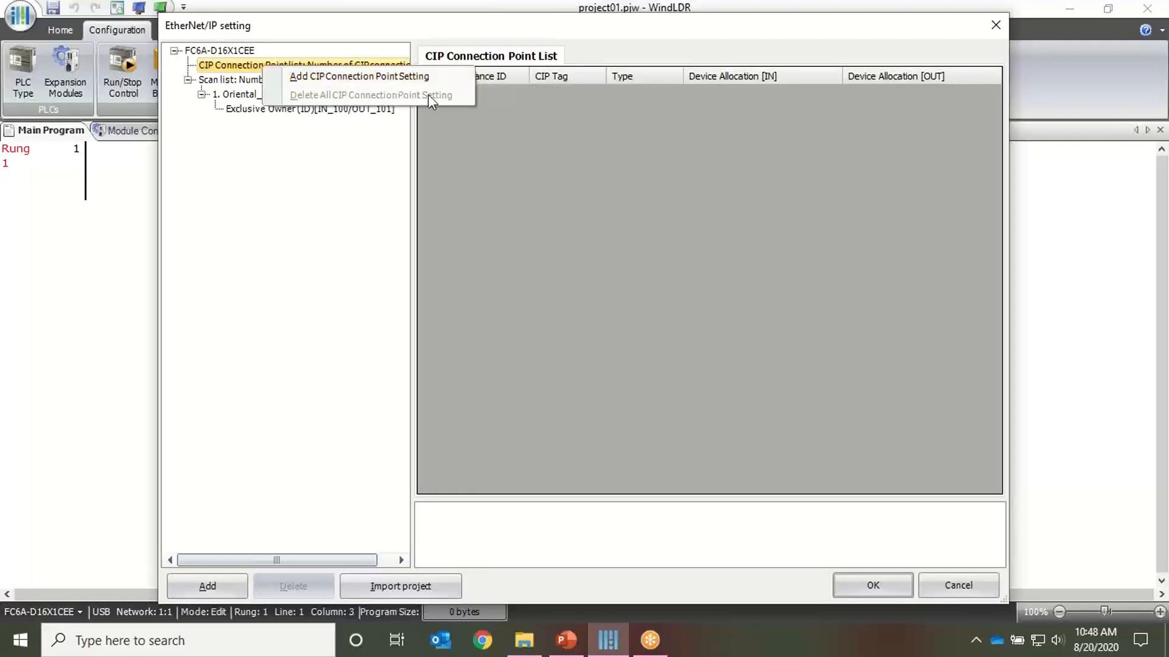
right_click(375, 64)
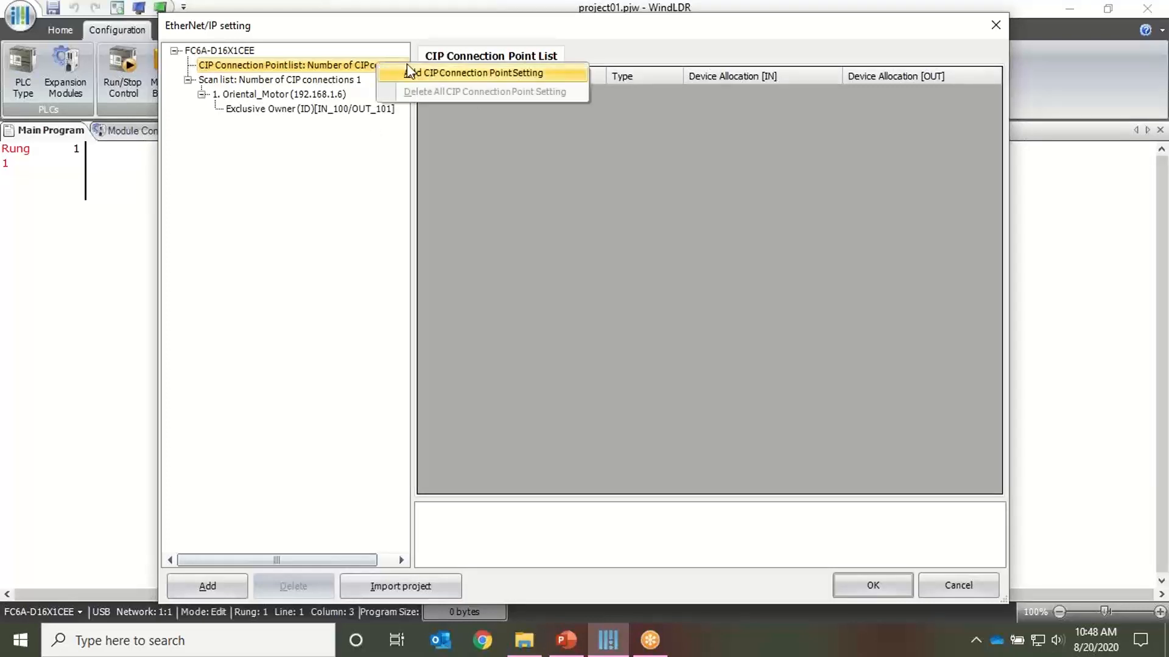
click(577, 74)
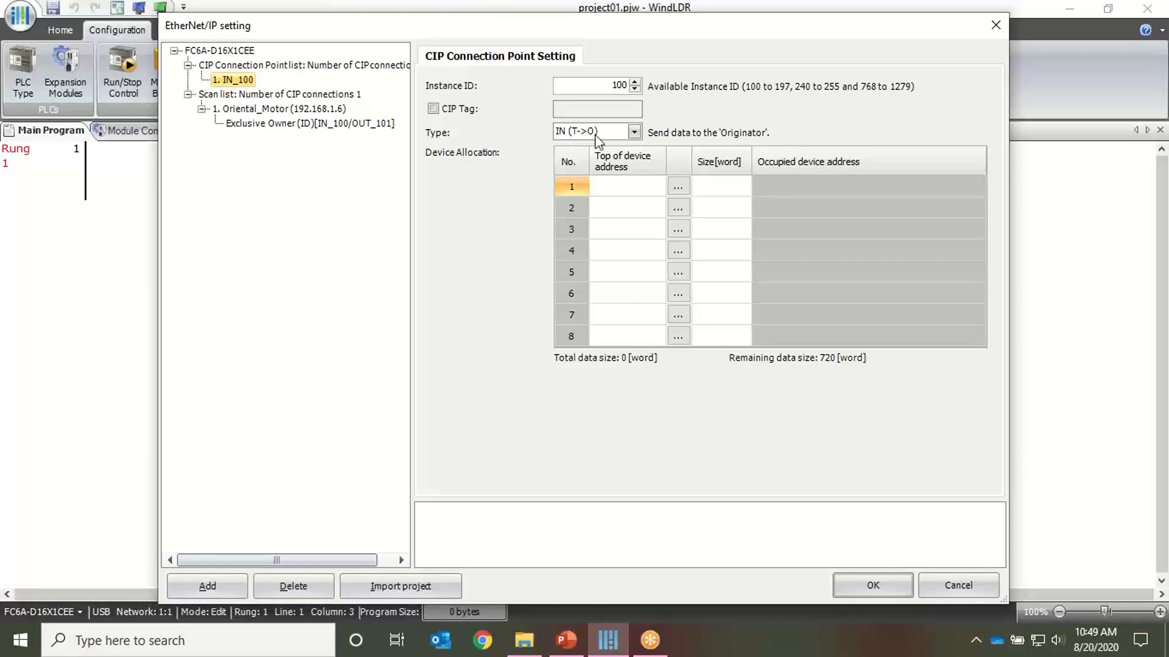
- Allocate the IN connection point's data to devices starting at D0 with a size of 2 words
click(627, 188)
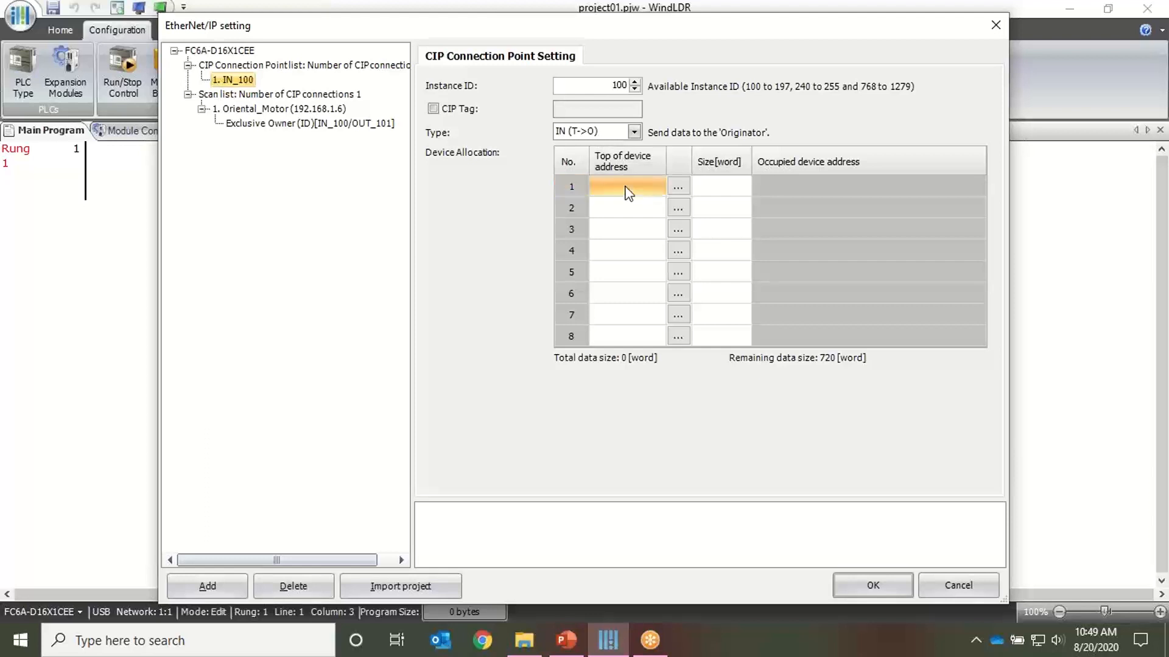
text(d0)
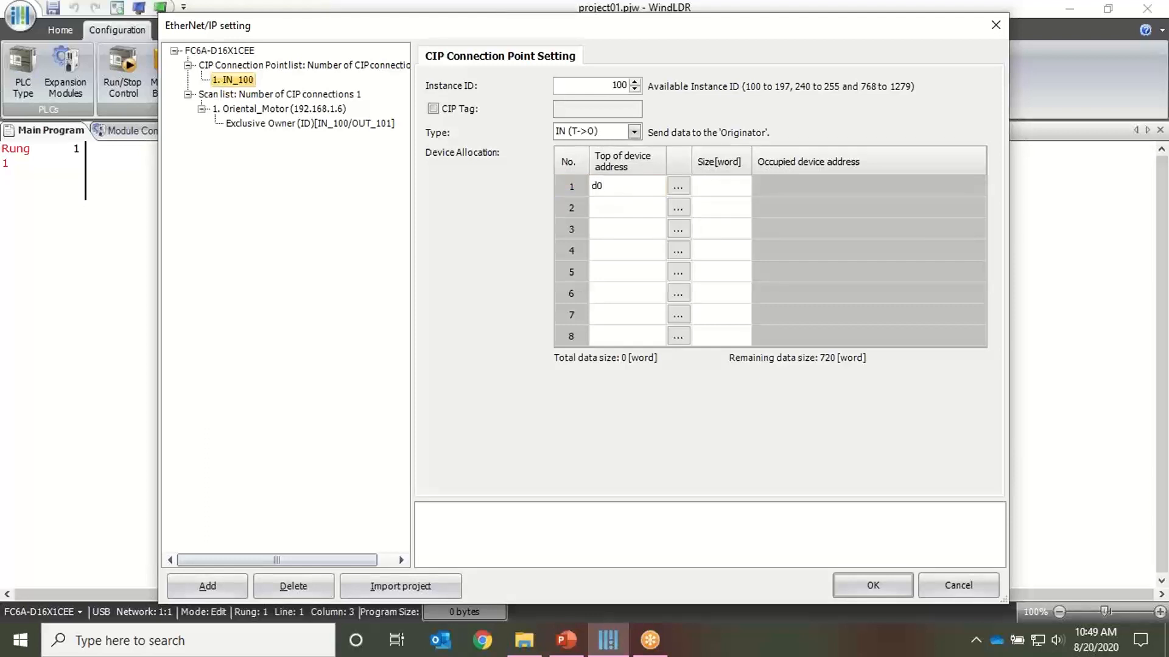
click(720, 190)
click(723, 194)
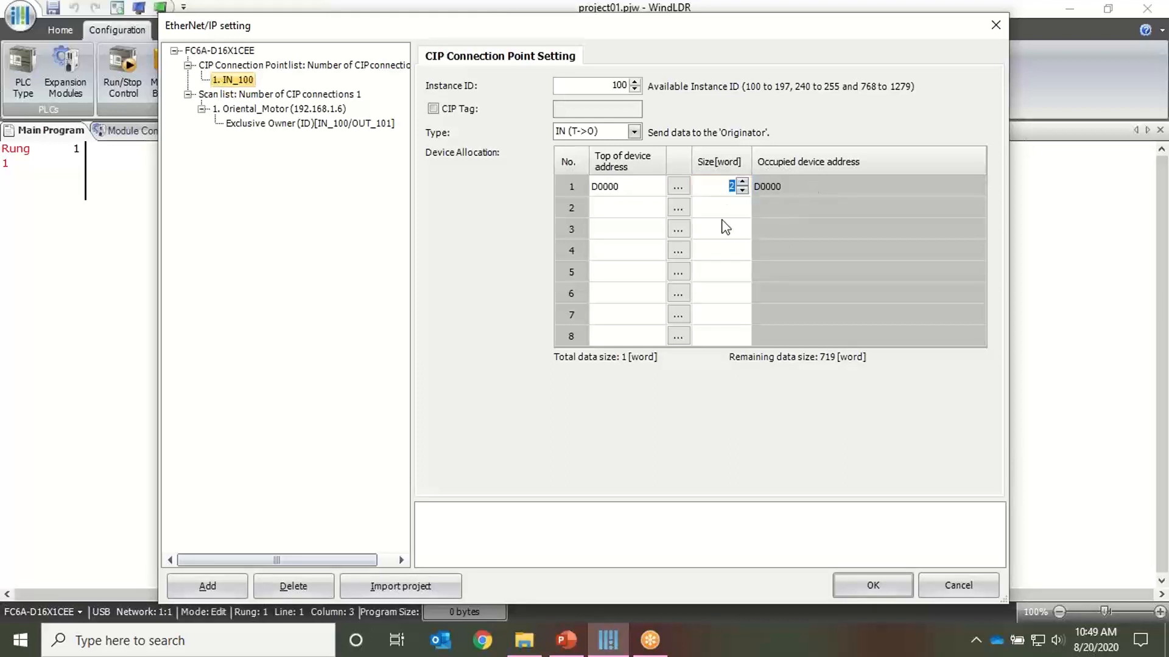
key(Return)
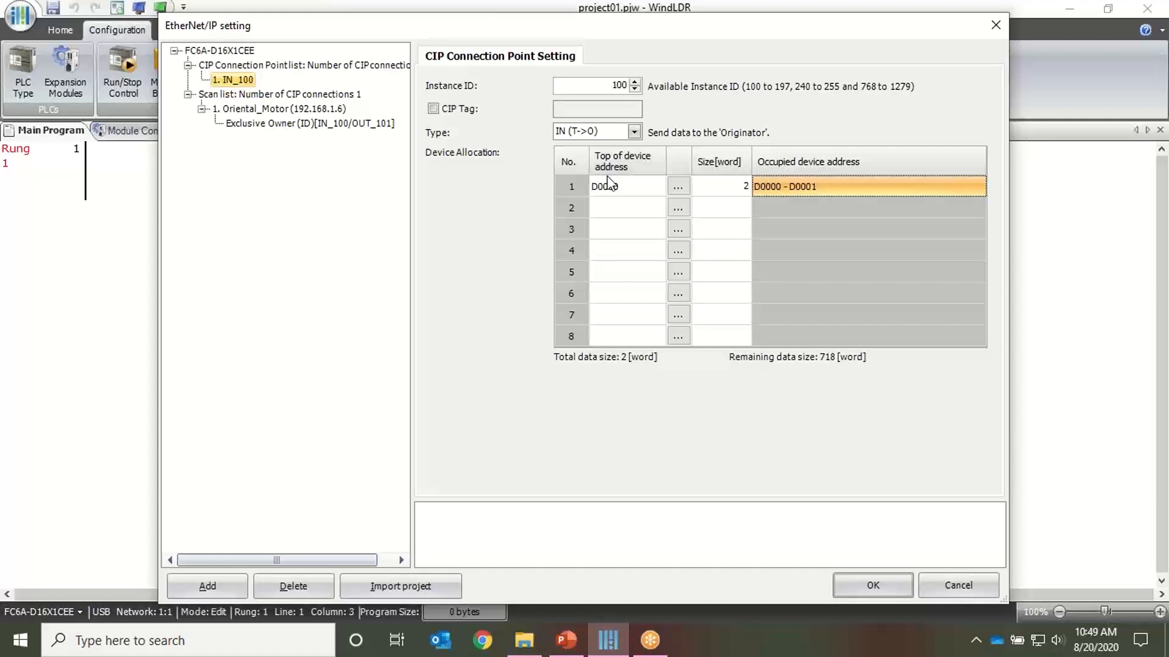
- Add a second CIP connection point and set its type to OUT (O->T)
click(340, 69)
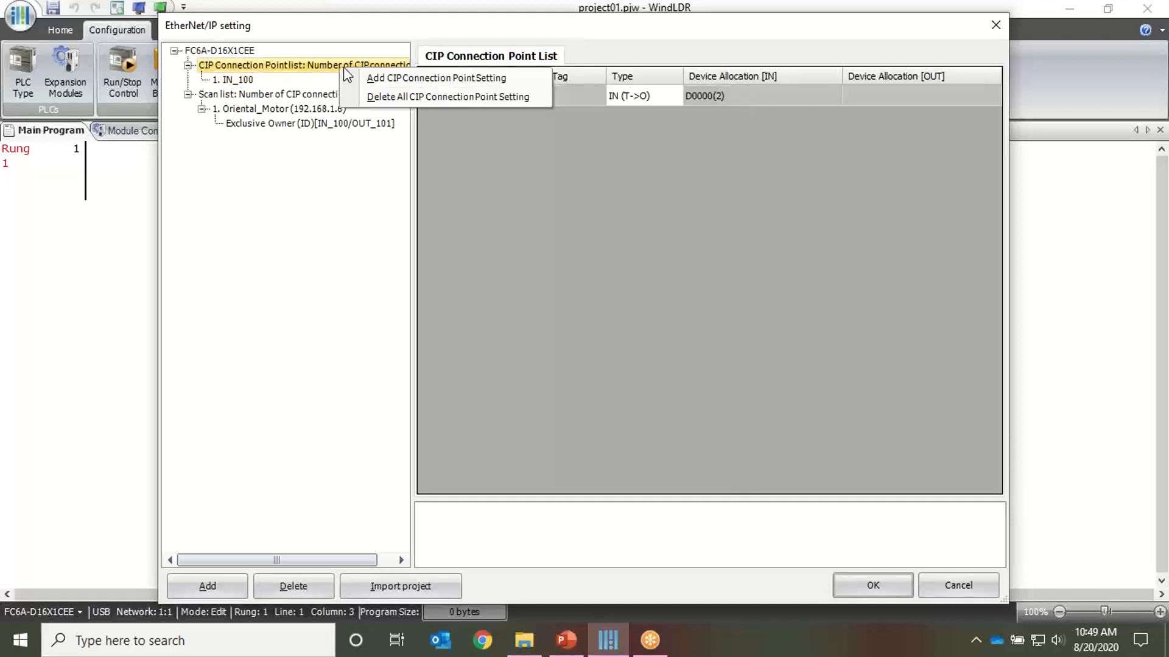
click(524, 78)
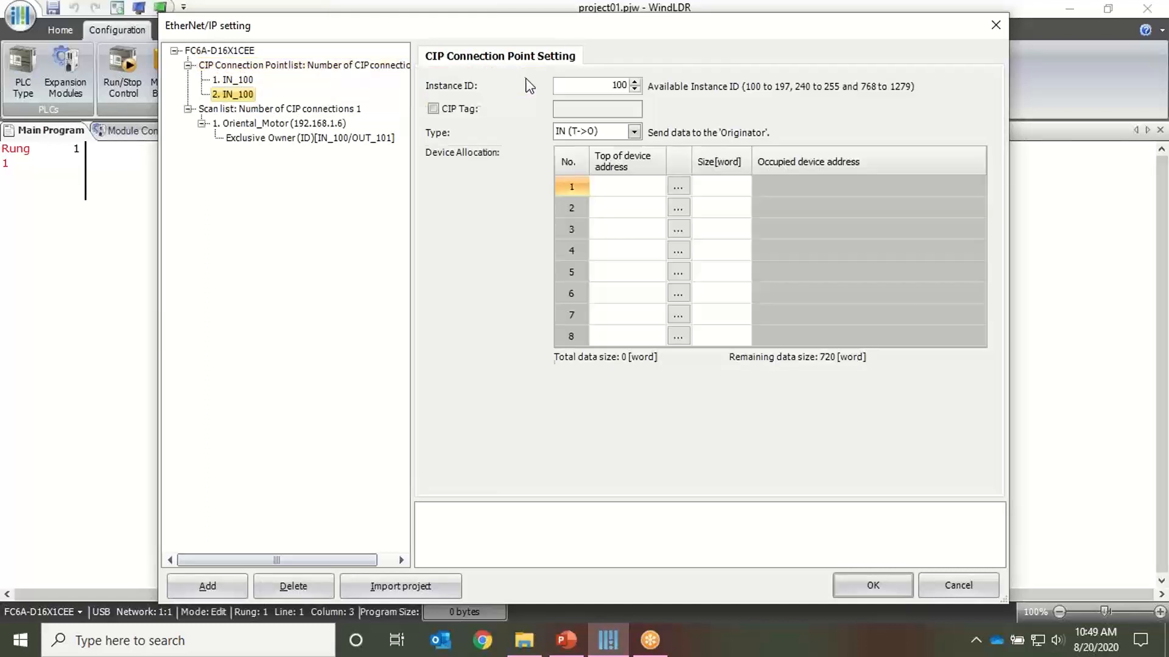
click(634, 132)
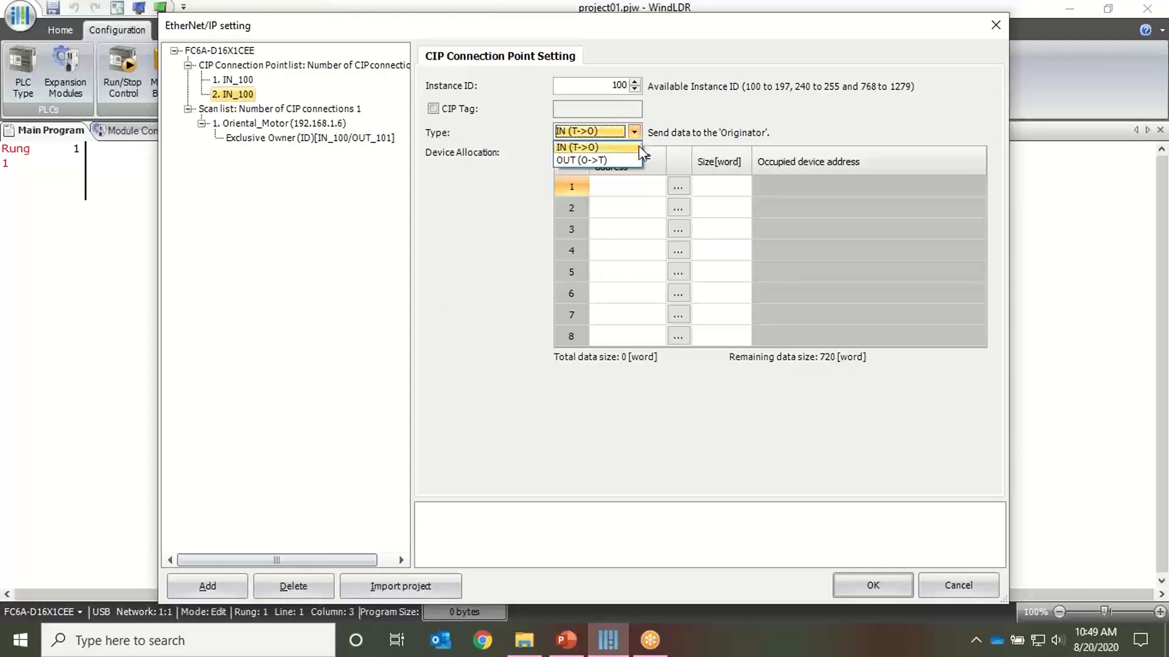
click(615, 160)
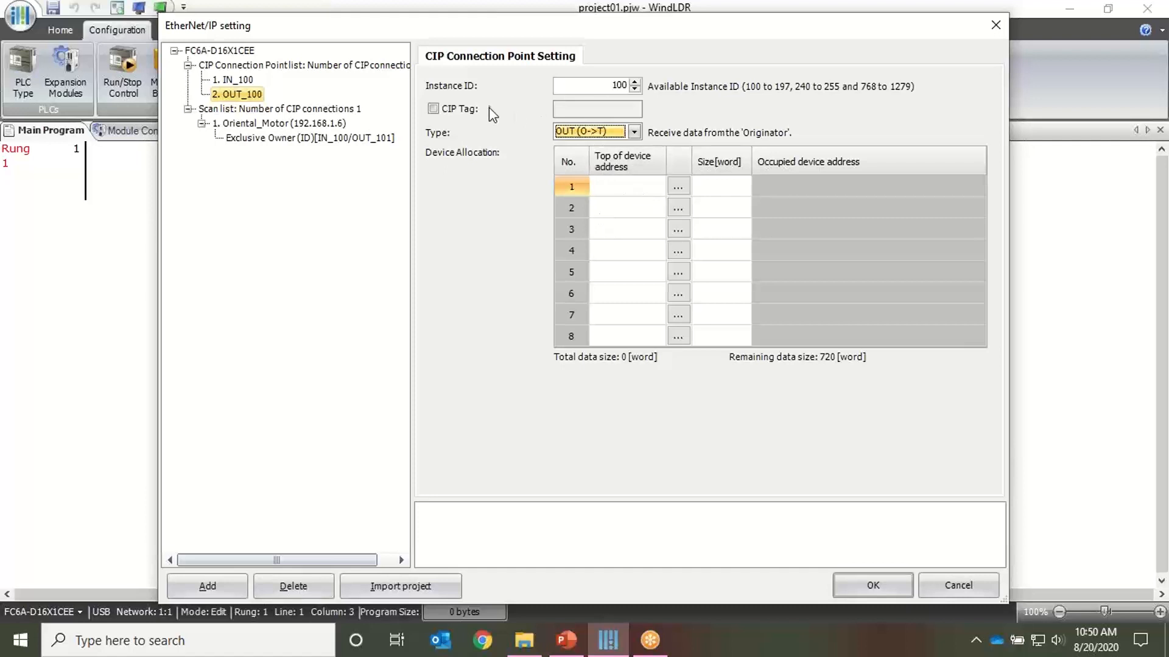
- Compare the instance IDs of the two connection points and set the OUT point's instance ID to 101
click(620, 88)
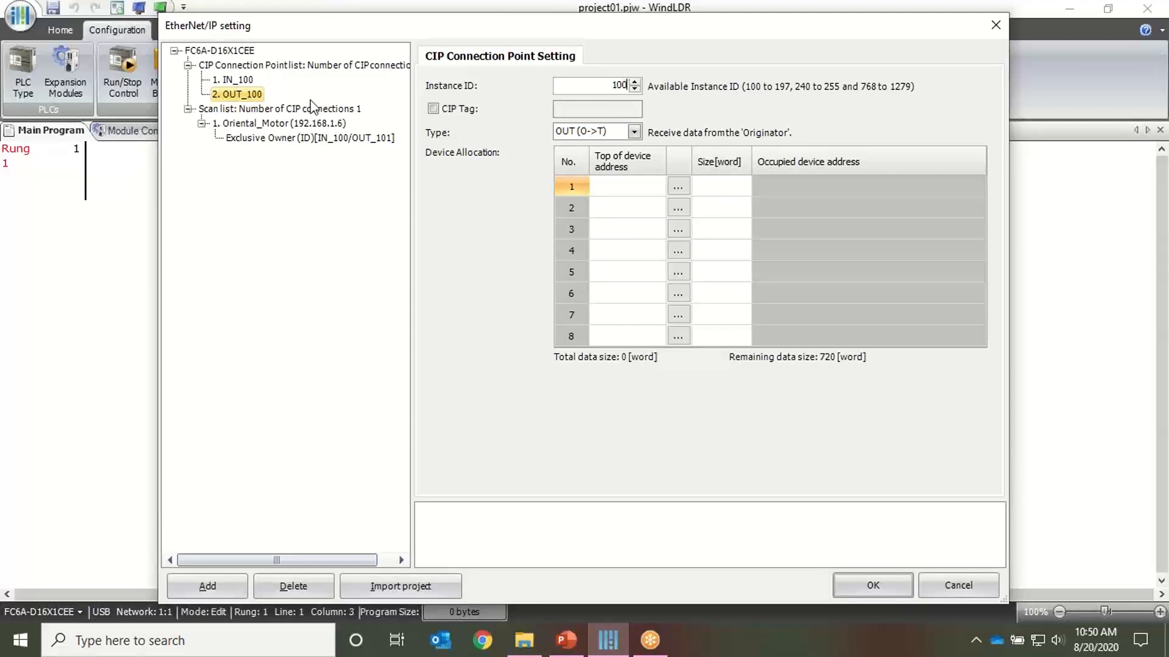
click(234, 81)
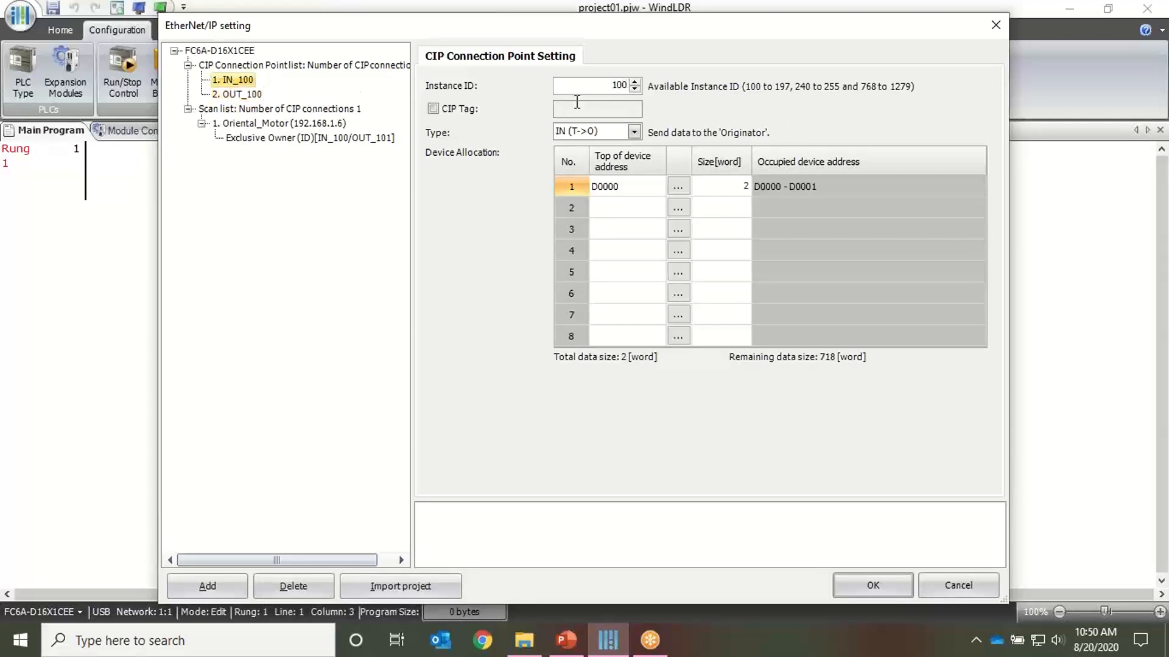
click(234, 95)
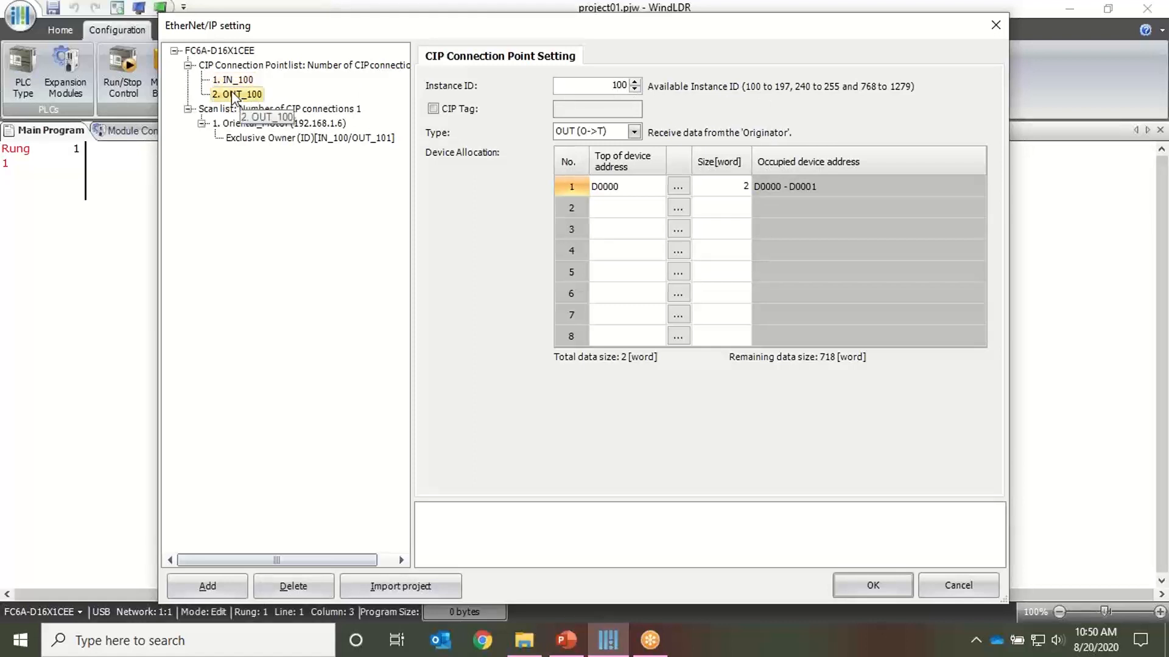
click(635, 82)
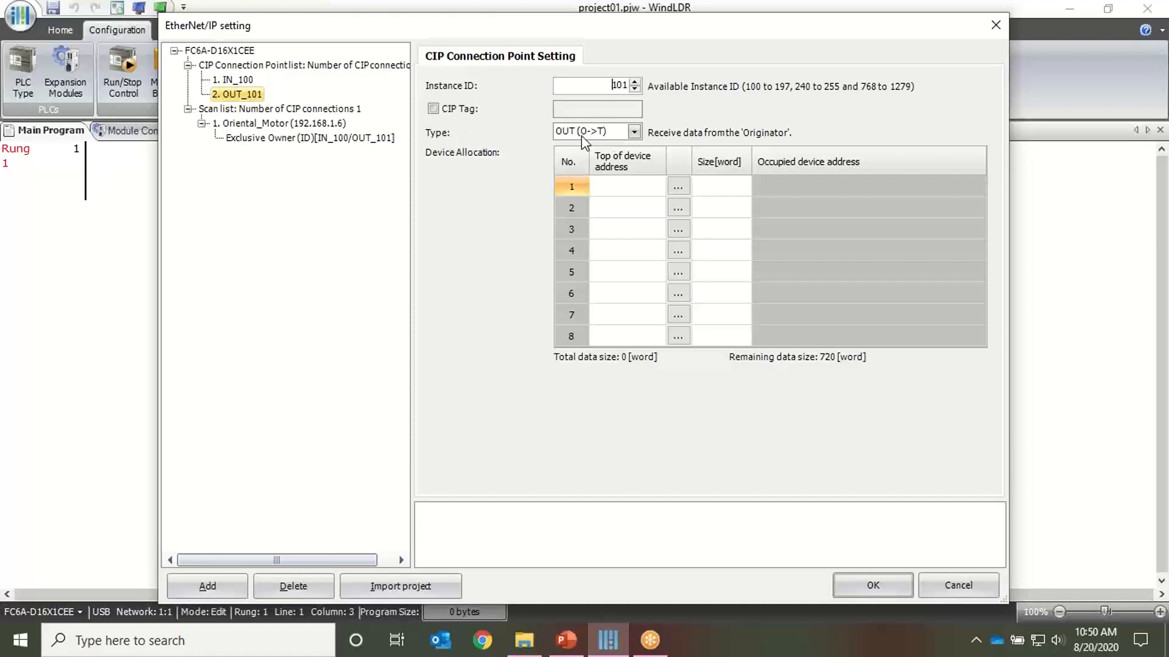
- Allocate the OUT connection point's data to devices starting at D0400 with a size of 10 words and accept the EtherNet/IP settings
click(620, 186)
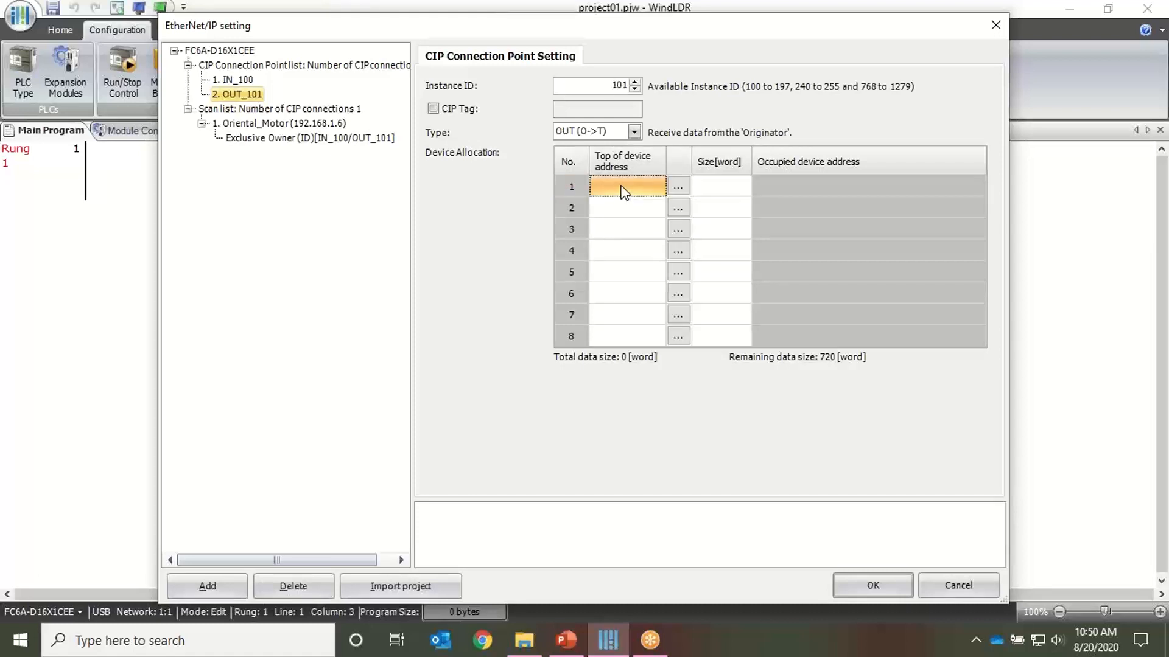
text(d)
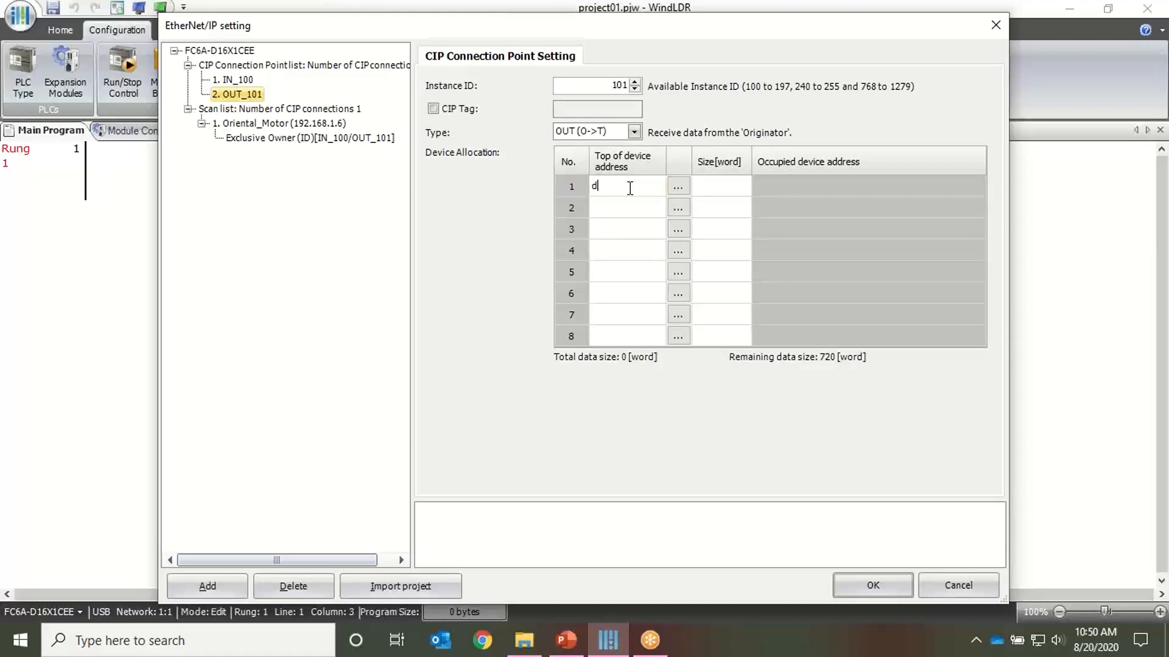
text(400)
click(716, 184)
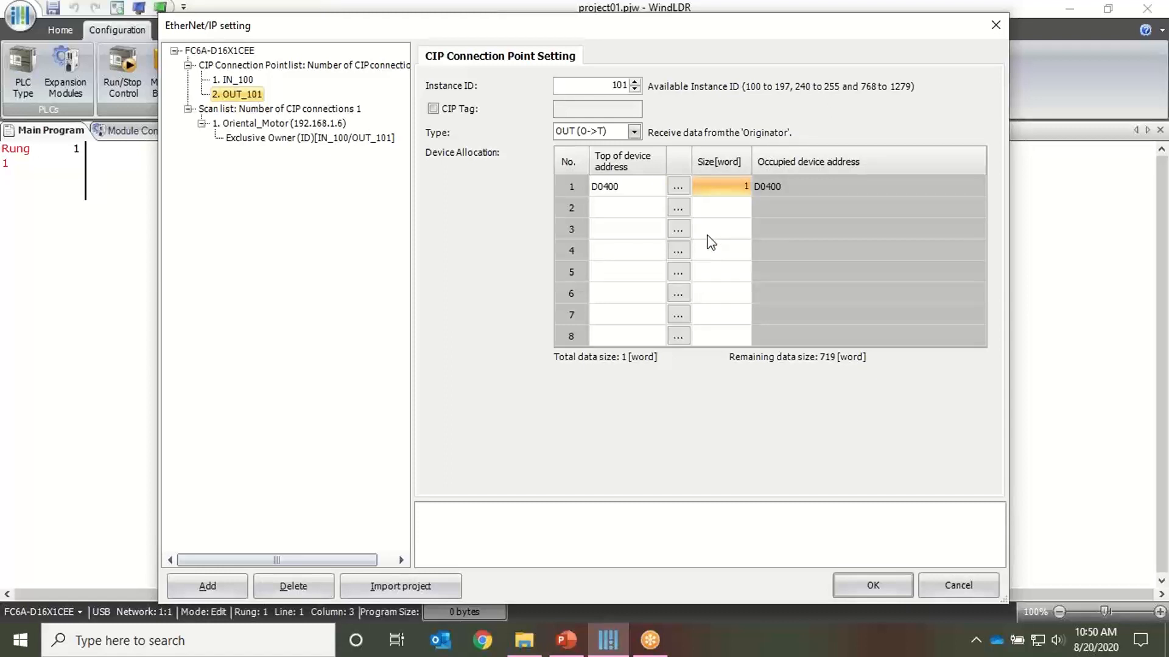
text(10)
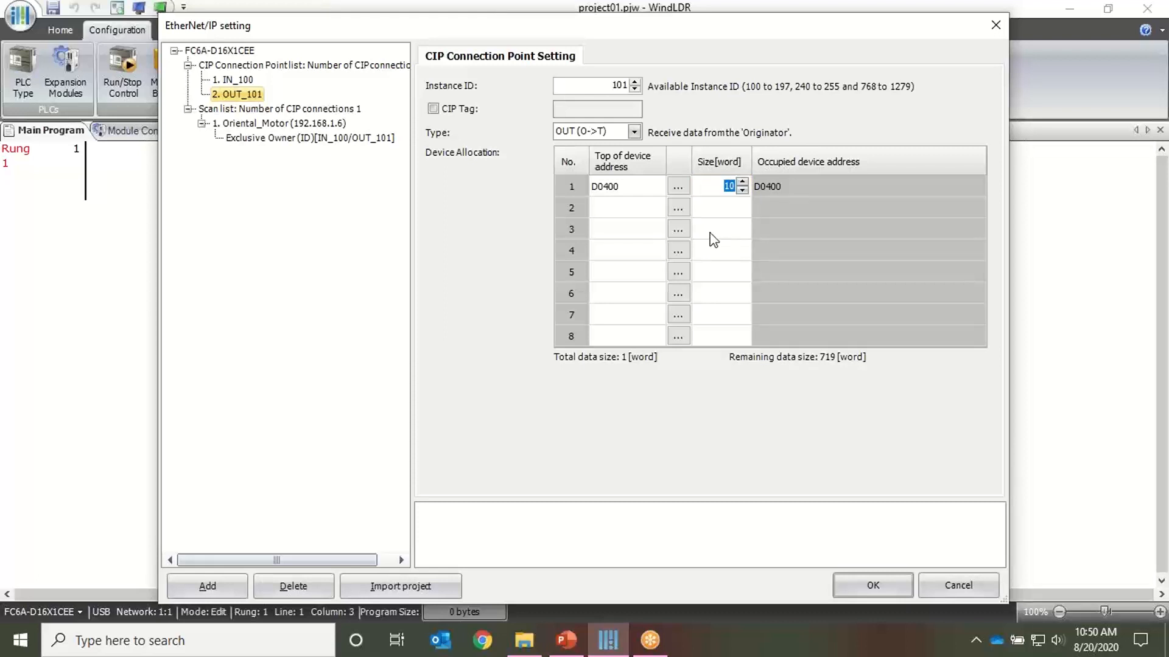
click(823, 231)
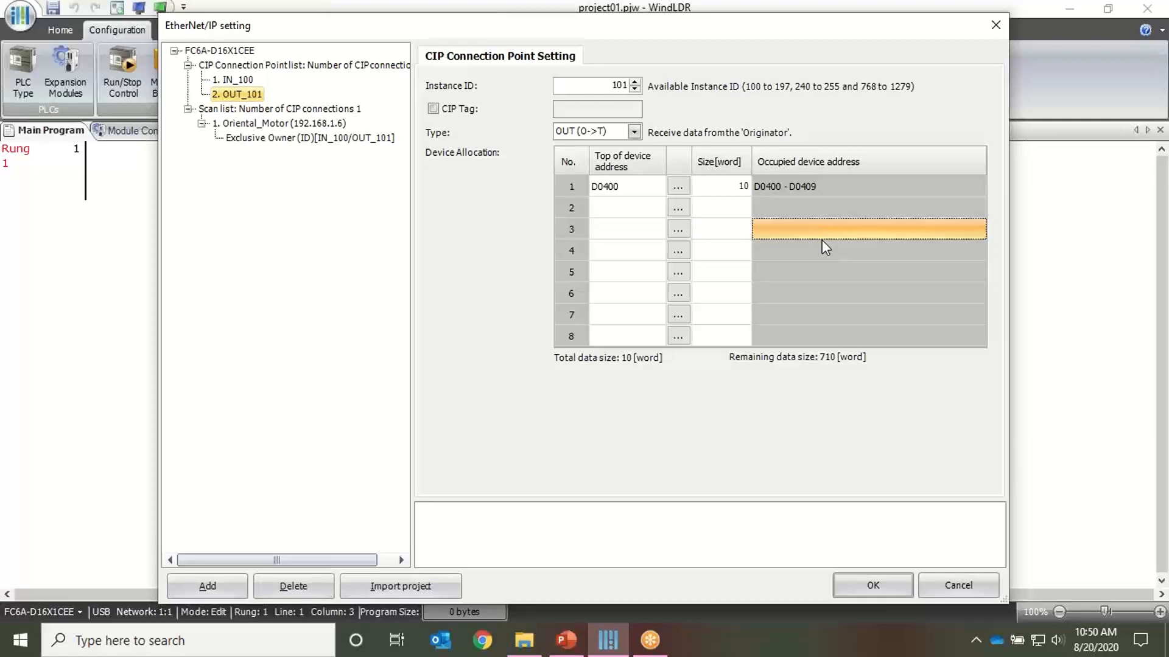
click(884, 583)
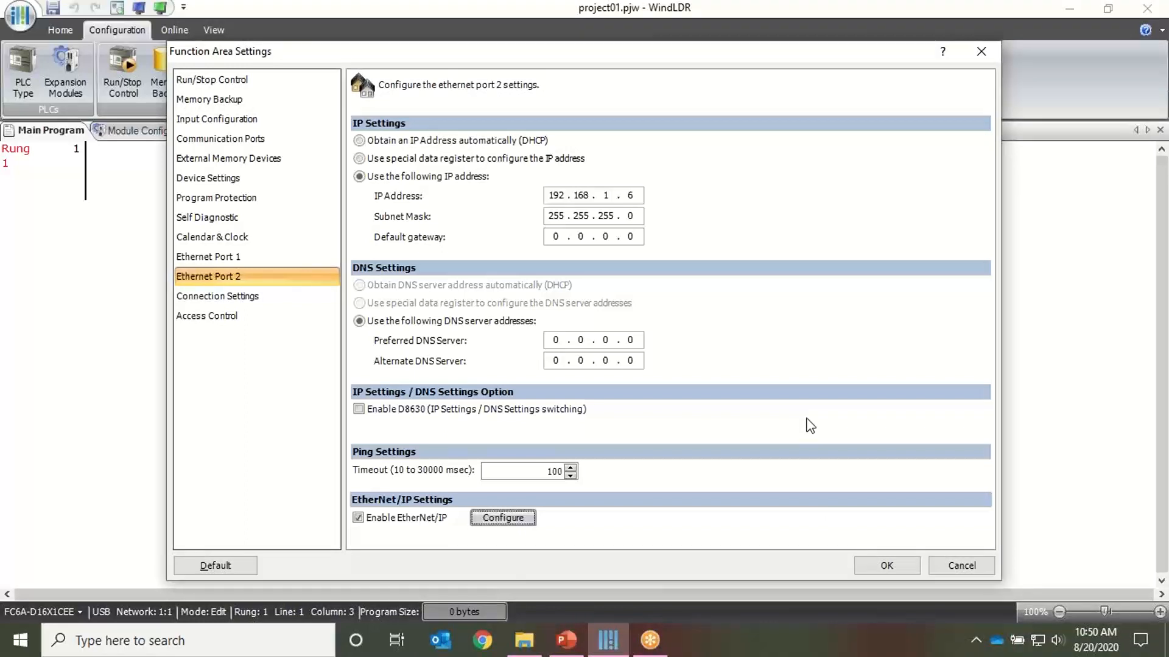
- Reopen the EtherNet/IP configuration and review the Oriental_Motor scan list entry and the device allocations of the IN and OUT connection points
click(520, 522)
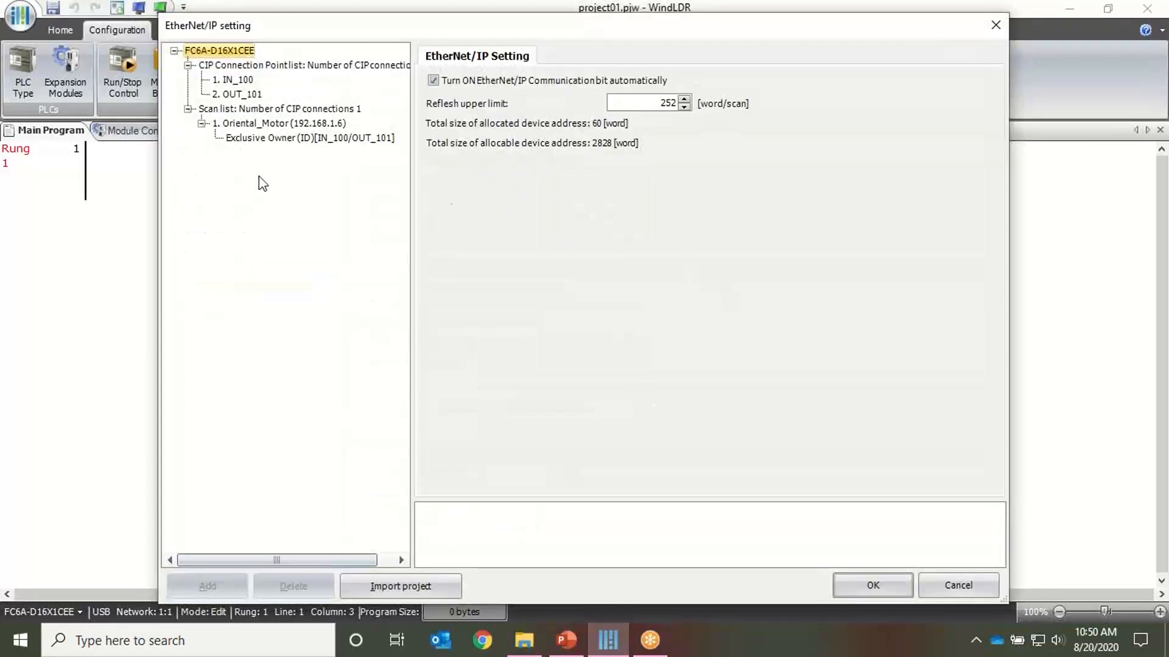
click(286, 124)
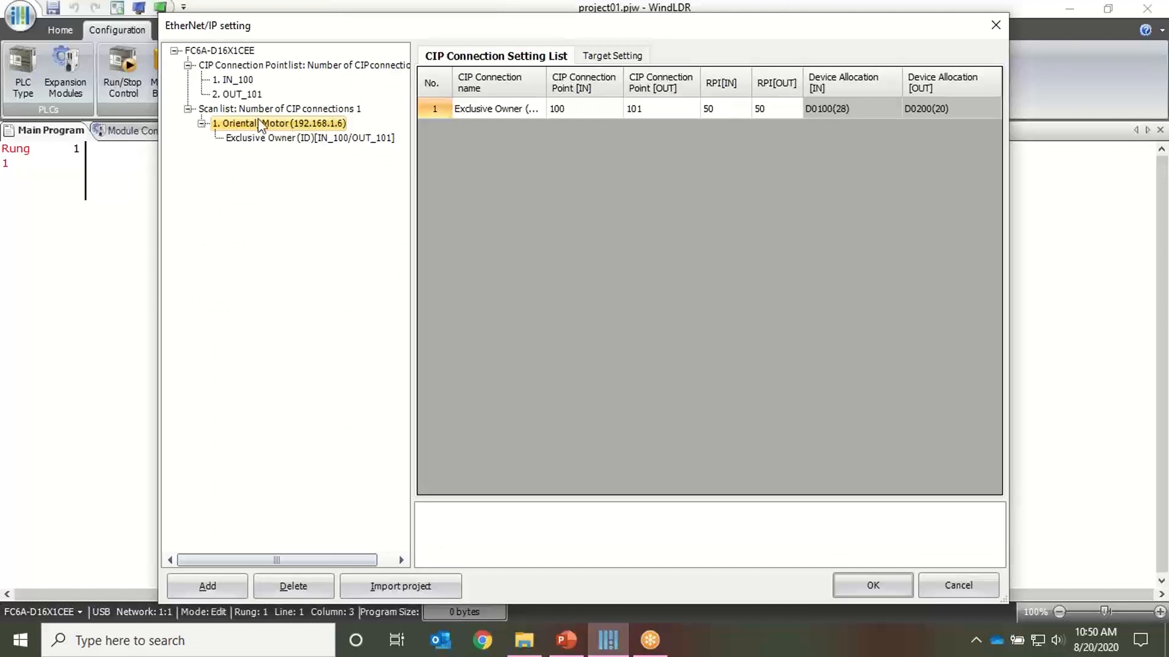
click(245, 81)
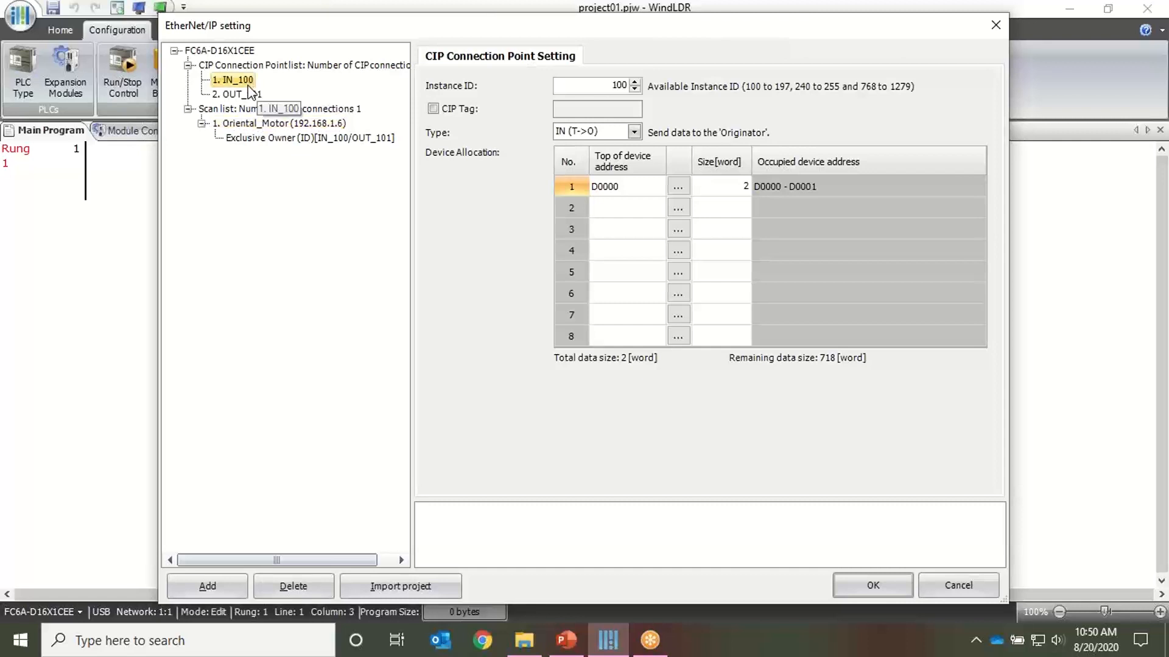
click(248, 93)
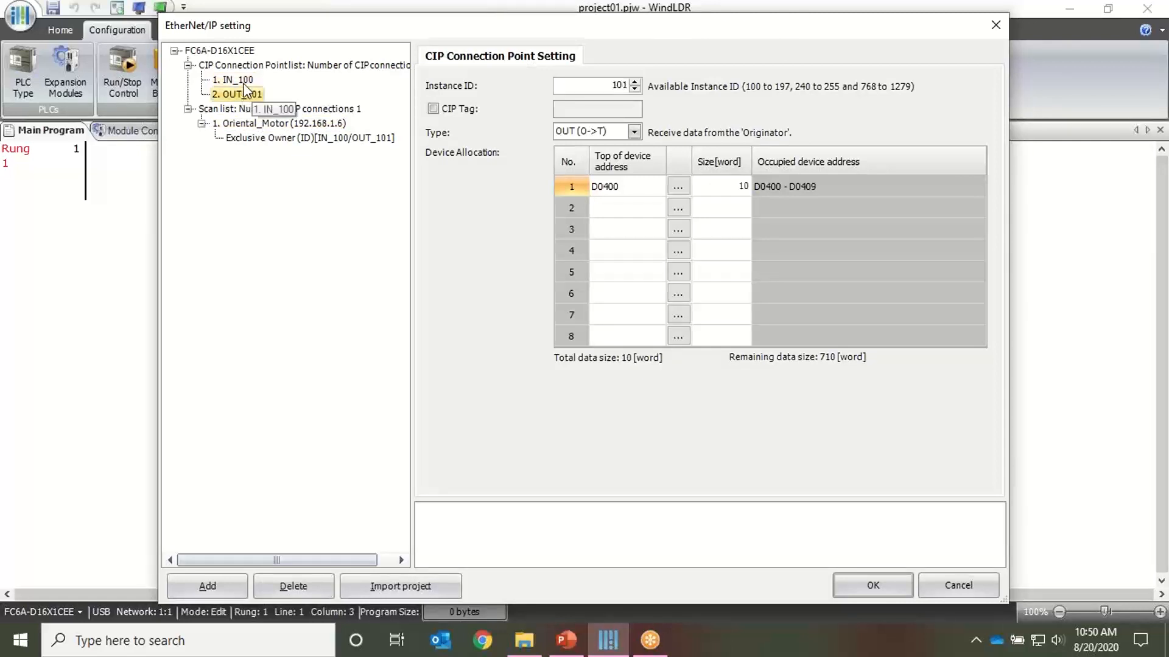
click(244, 84)
click(246, 93)
- Accept the EtherNet/IP and Ethernet Port 2 settings and select the first cell of rung 1 in the main program
click(871, 588)
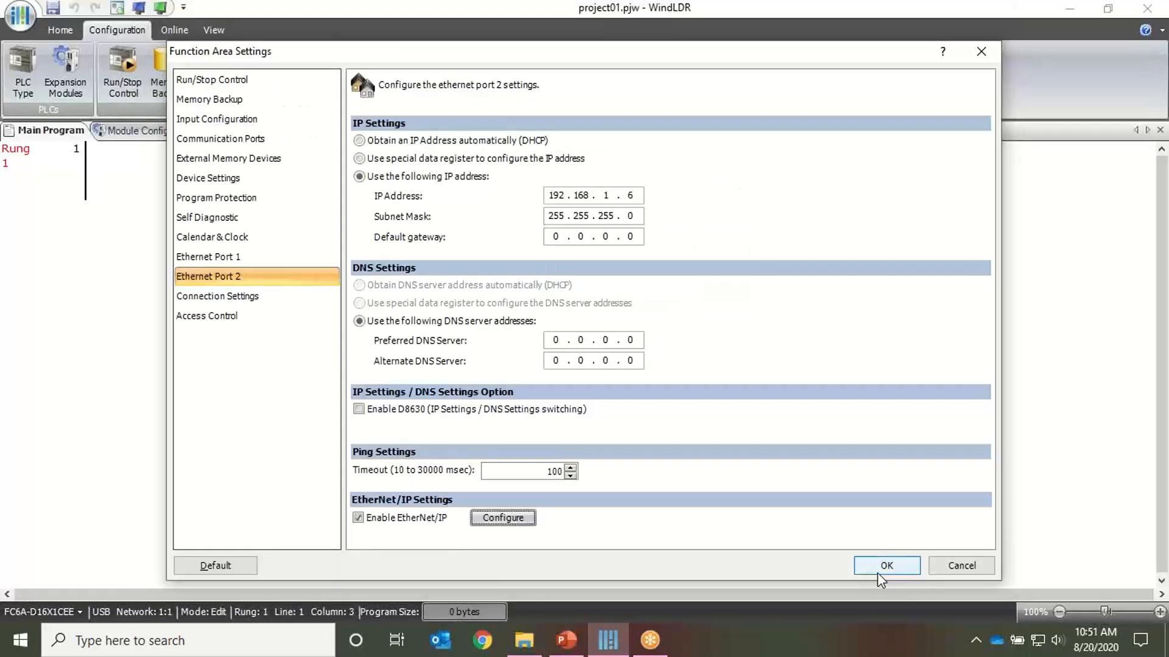
click(879, 567)
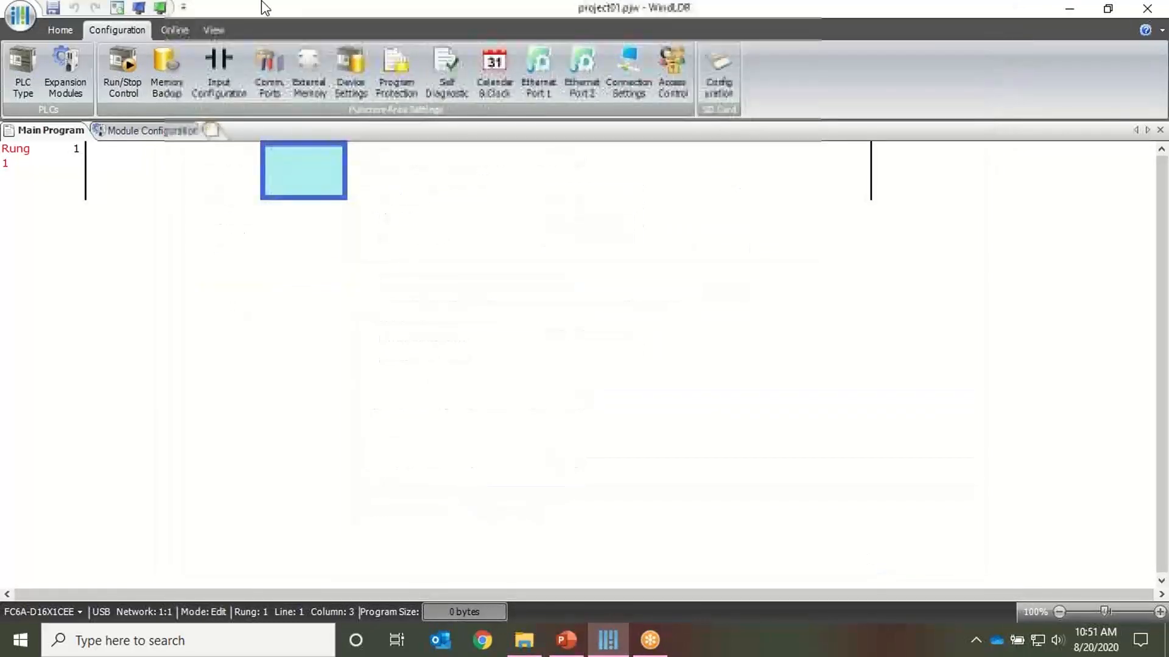
click(139, 188)
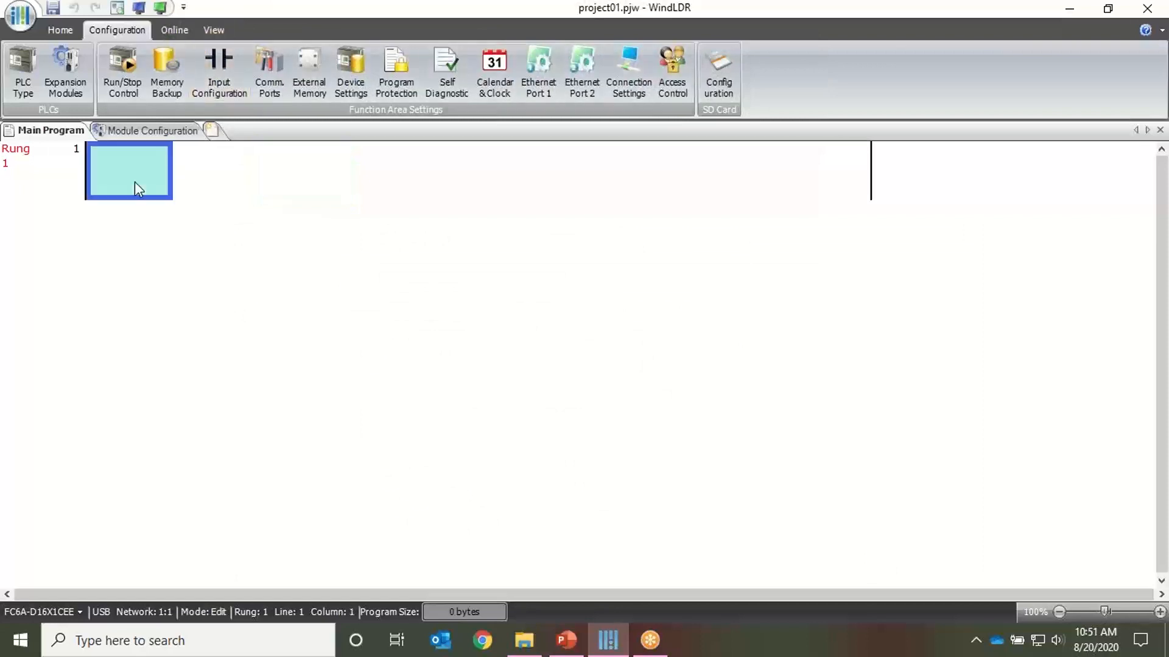